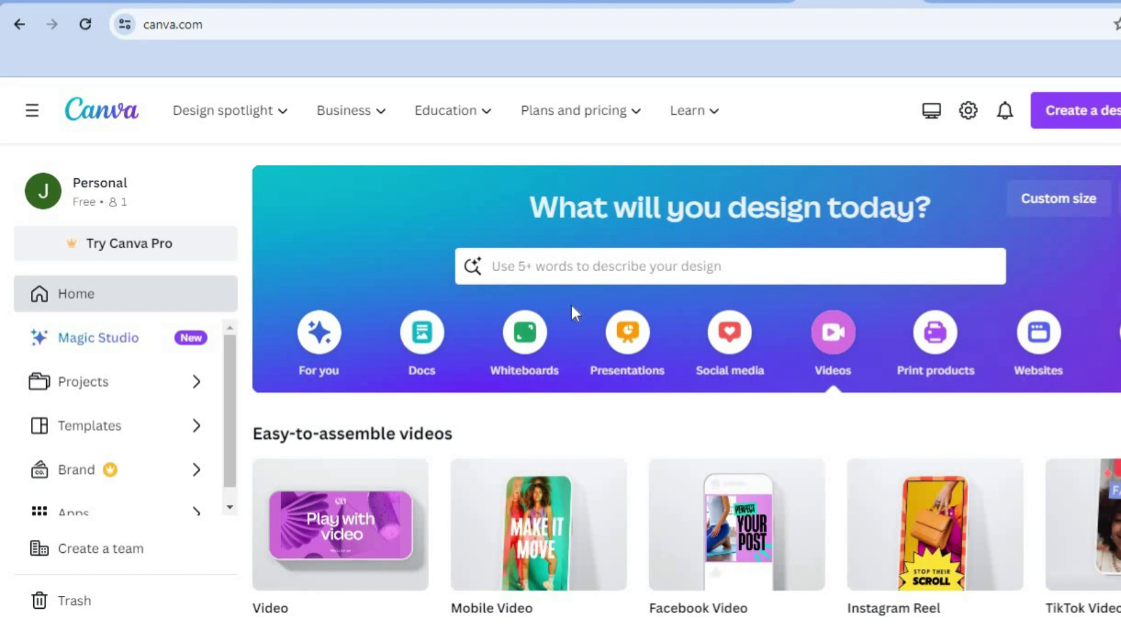
Search the templates for "church flyers", browse the results, and create a blank flyer
{"action": "left_click", "coordinate": [571, 269]}
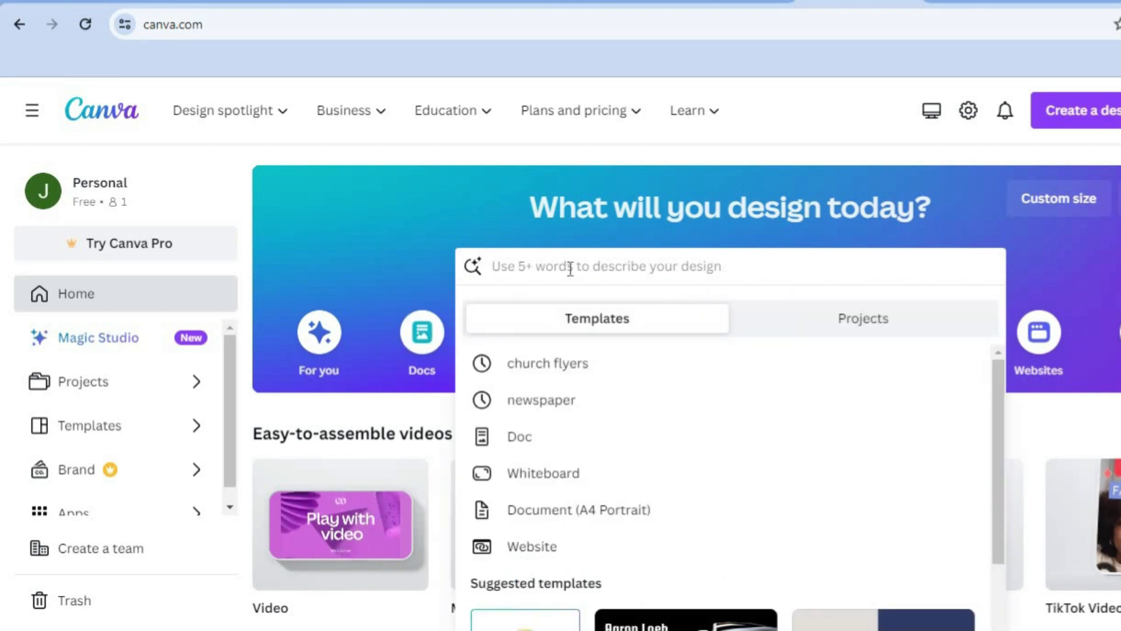
{"action": "left_click", "coordinate": [580, 362]}
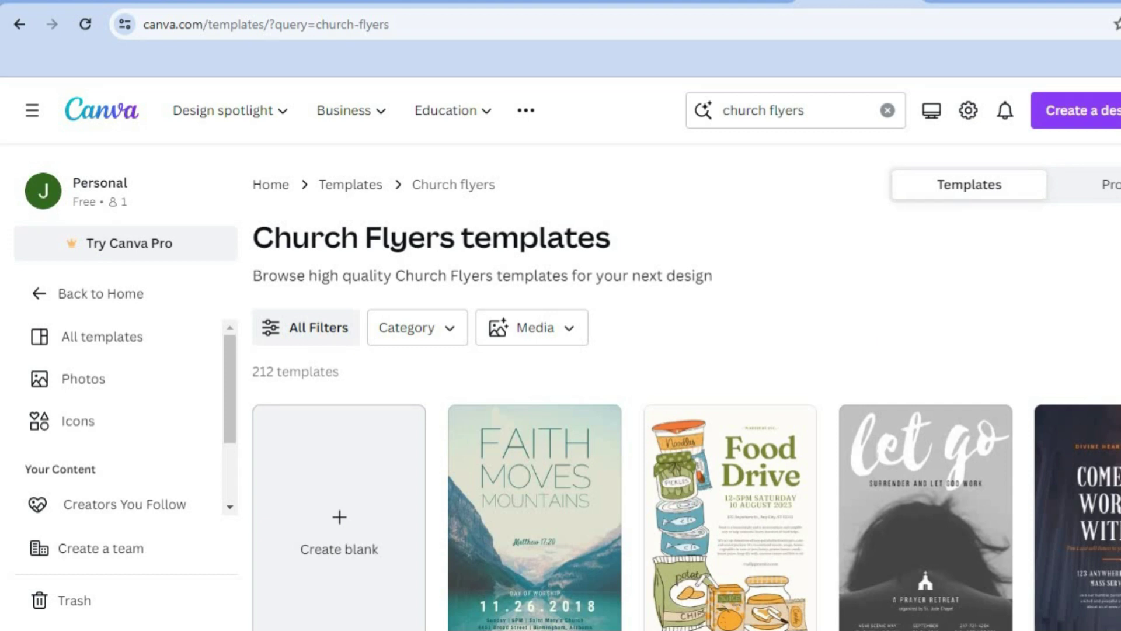
{"action": "scroll", "coordinate": [686, 392], "scroll_direction": "down", "scroll_amount": 8}
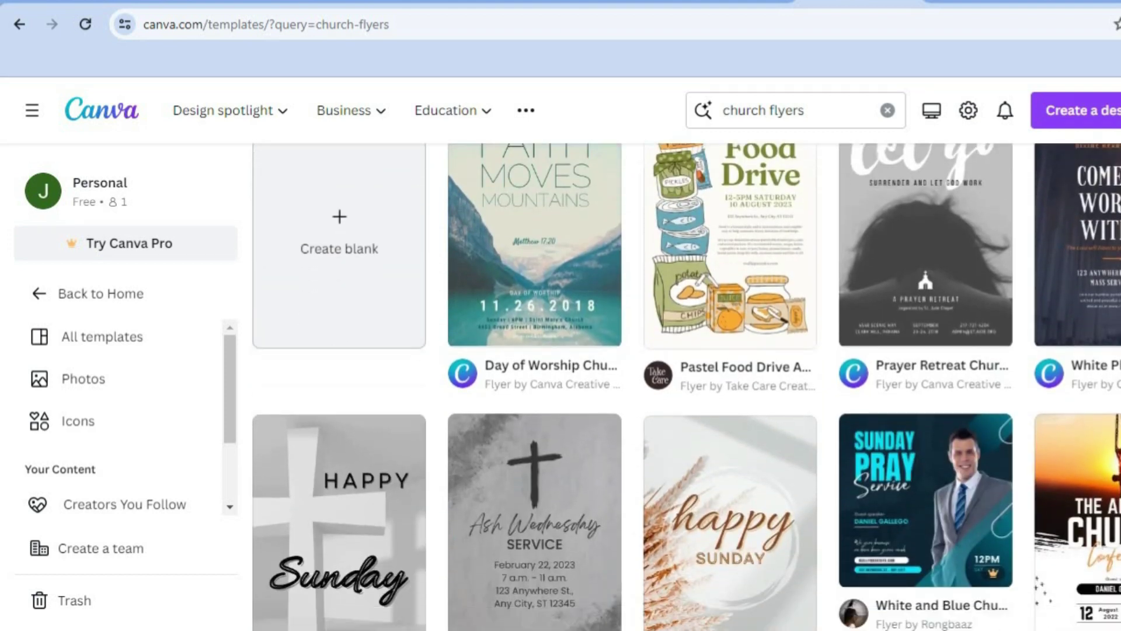
{"action": "scroll", "coordinate": [687, 393], "scroll_direction": "down", "scroll_amount": 10}
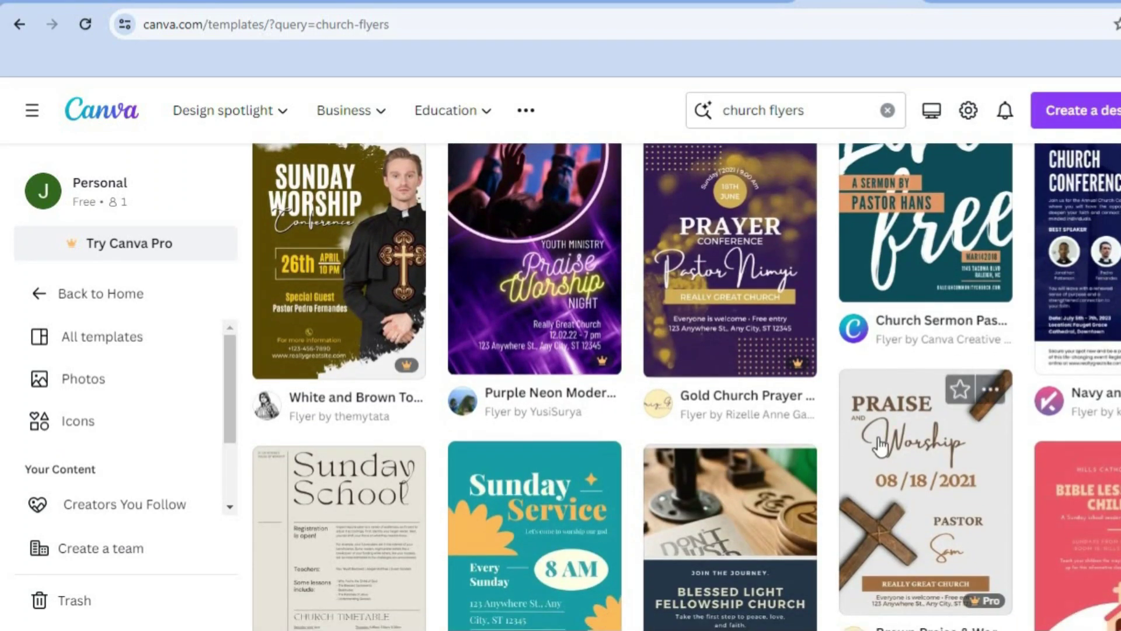
{"action": "mouse_move", "coordinate": [803, 382]}
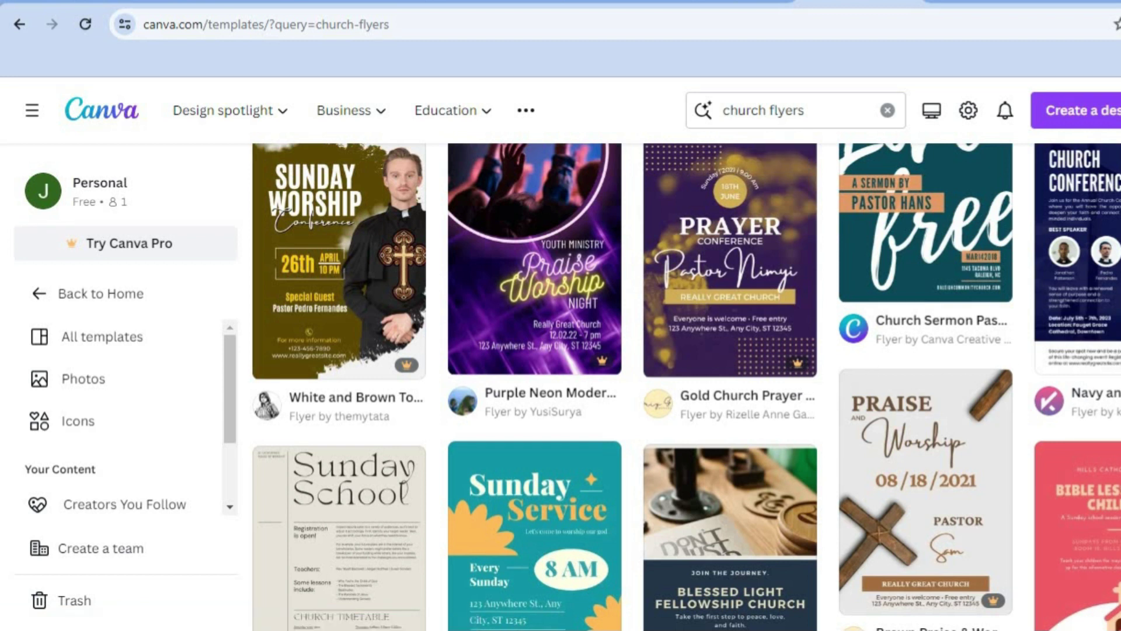
{"action": "scroll", "coordinate": [687, 386], "scroll_direction": "down", "scroll_amount": 8}
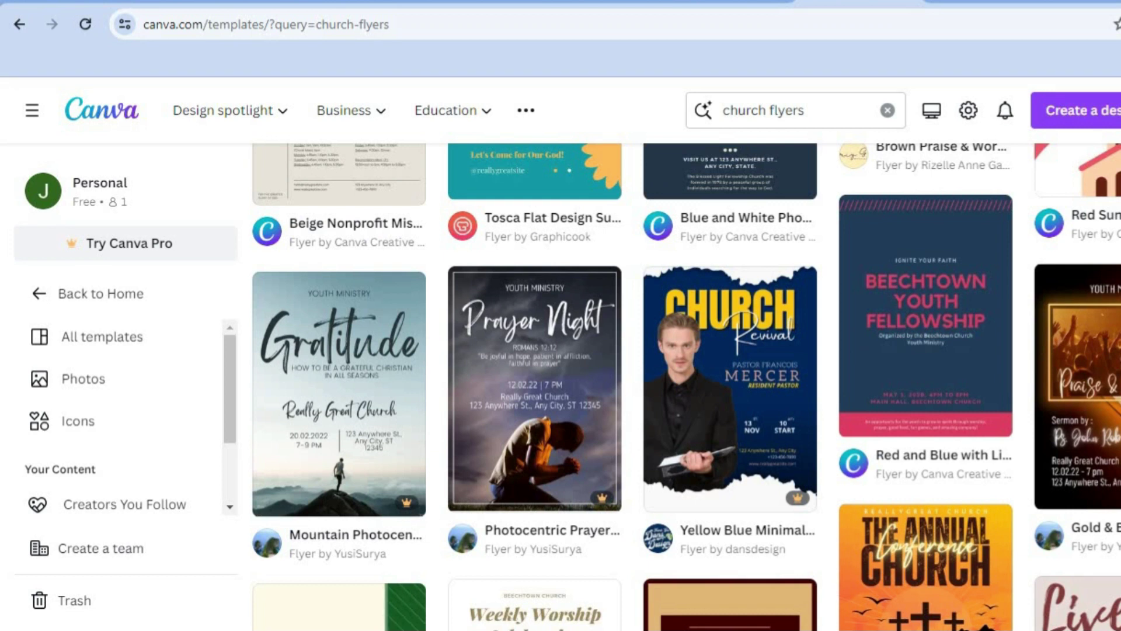
{"action": "scroll", "coordinate": [686, 408], "scroll_direction": "up", "scroll_amount": 10}
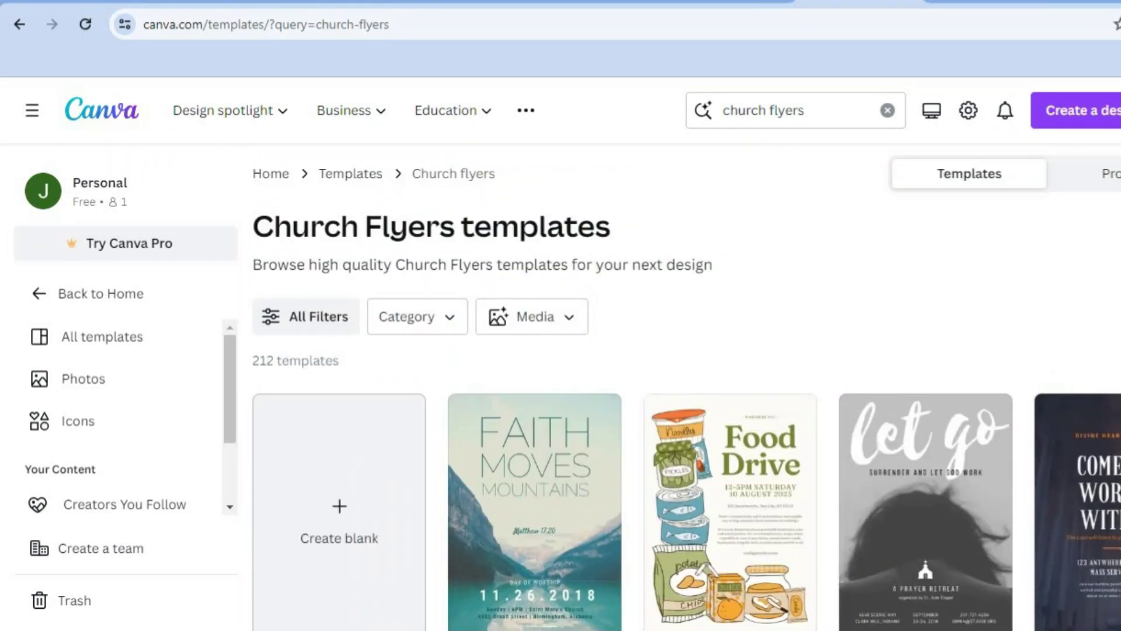
{"action": "scroll", "coordinate": [961, 268], "scroll_direction": "down", "scroll_amount": 2}
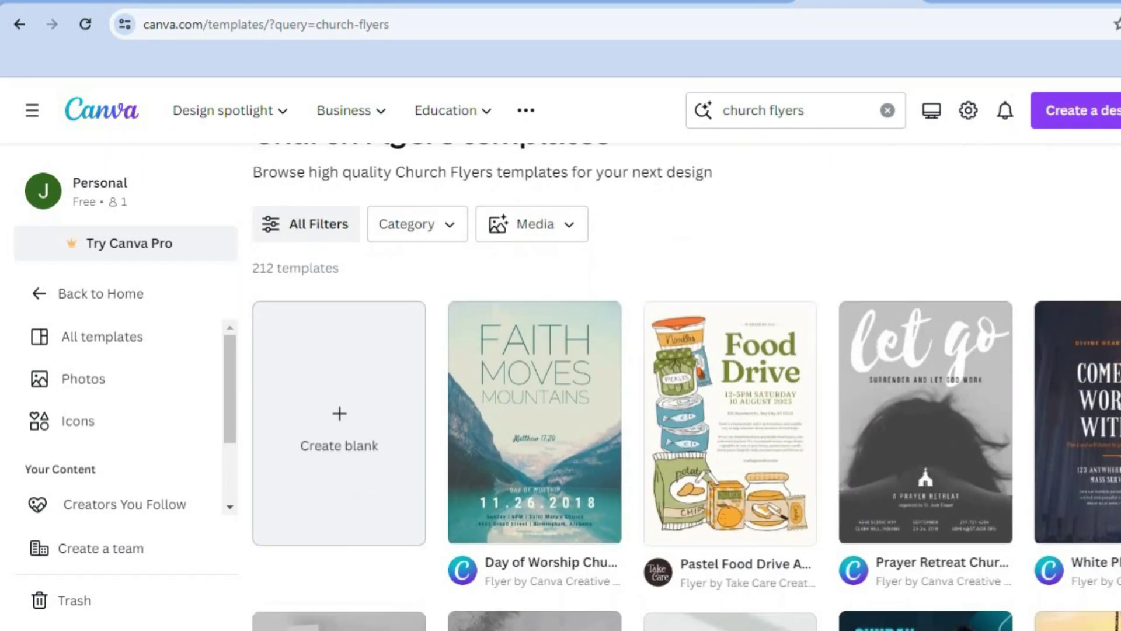
{"action": "left_click", "coordinate": [365, 439]}
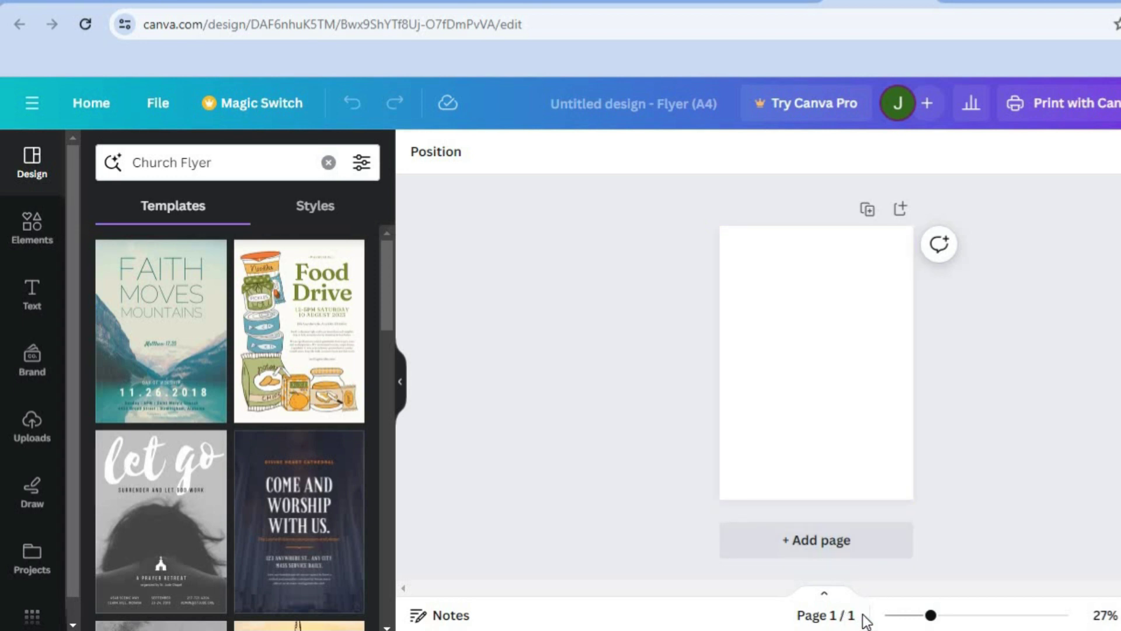
Try a solid purple background on the blank page, and set it back to white
{"action": "left_click_drag", "start_coordinate": [931, 618], "coordinate": [943, 618]}
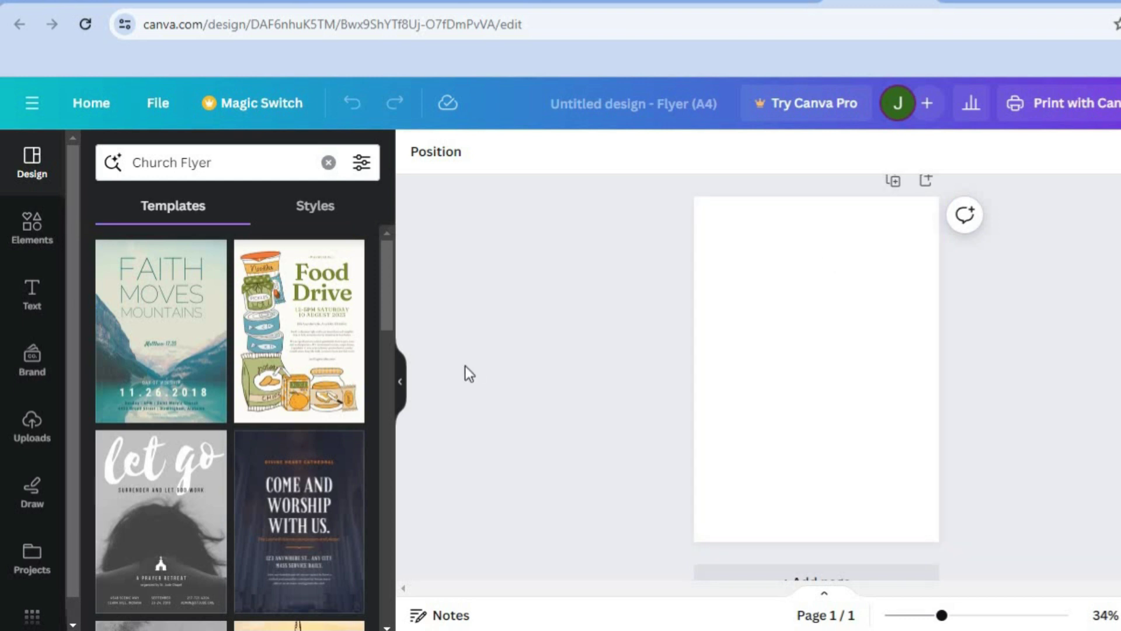
{"action": "left_click", "coordinate": [32, 425]}
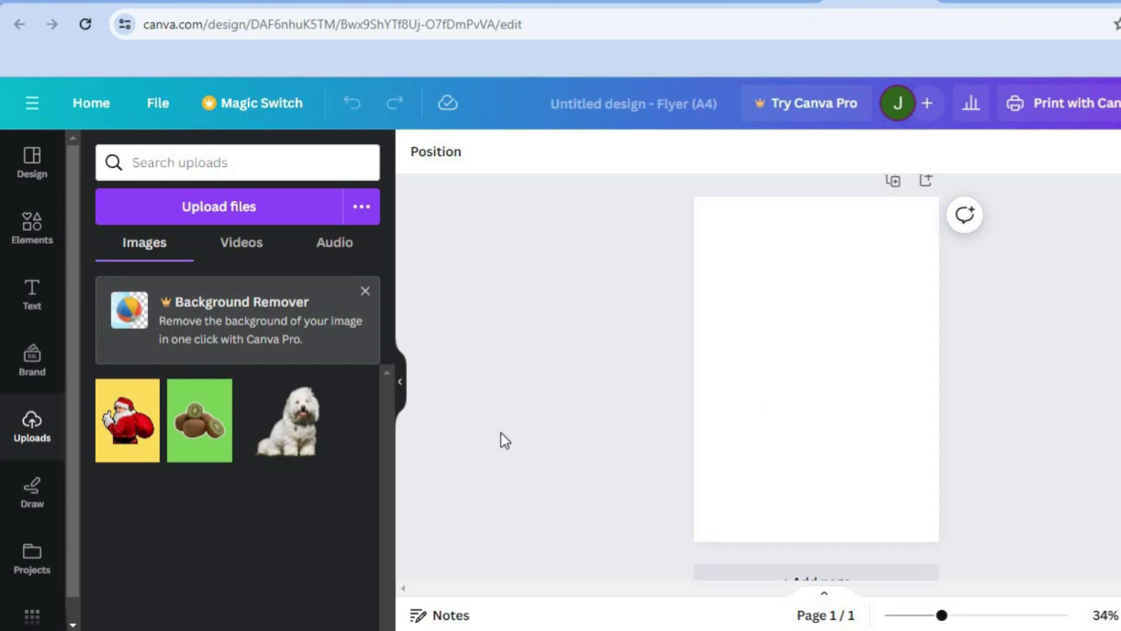
{"action": "left_click", "coordinate": [802, 378]}
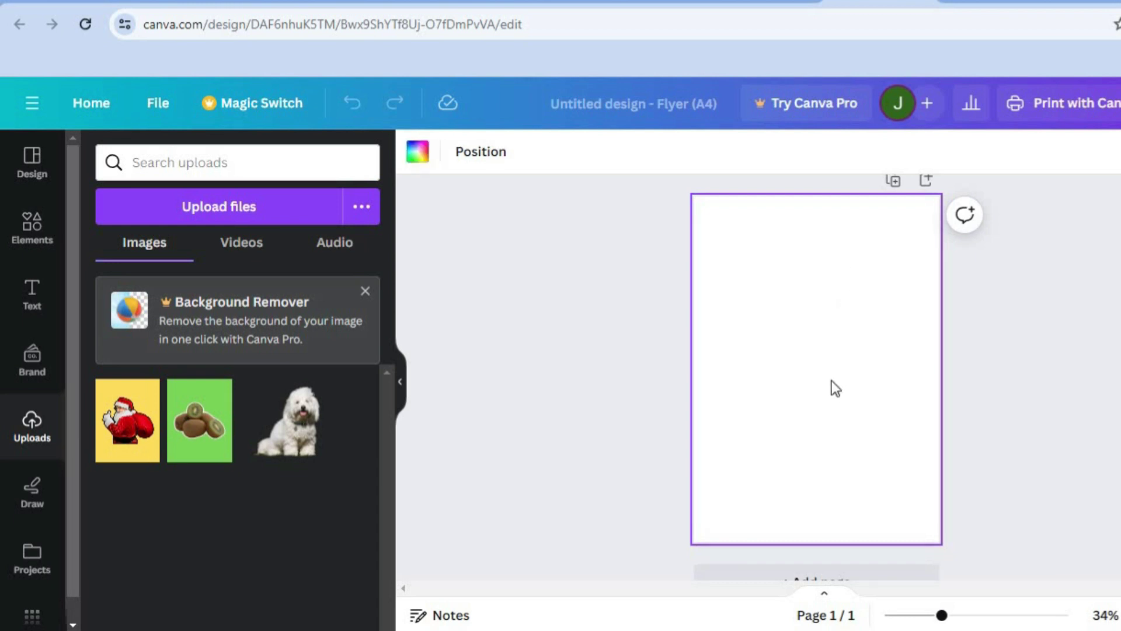
{"action": "left_click", "coordinate": [420, 165]}
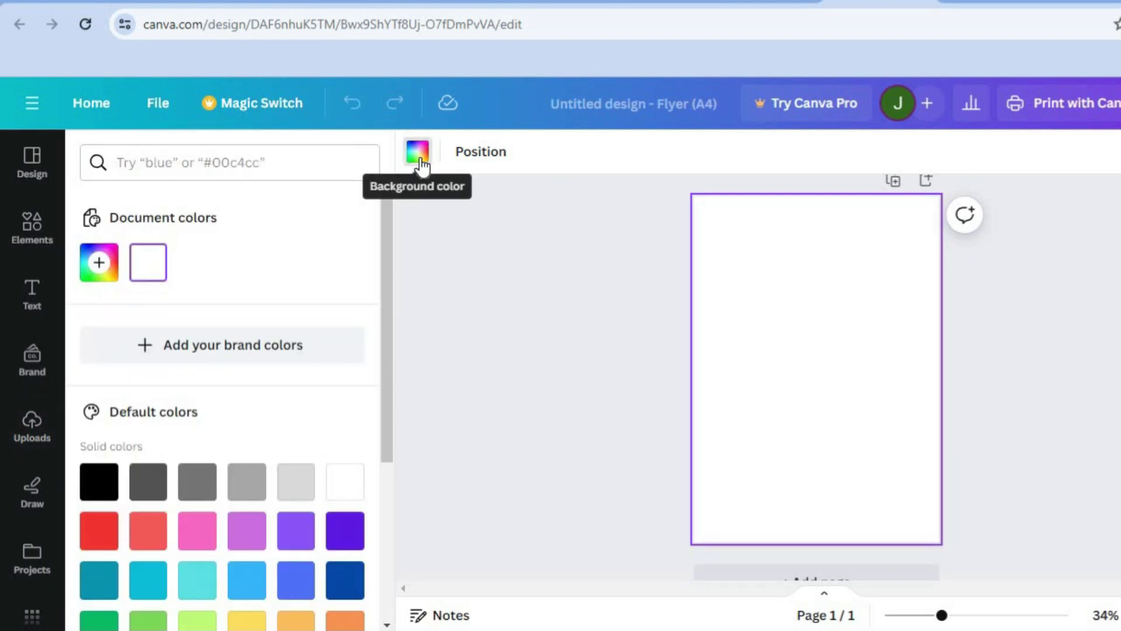
{"action": "left_click_drag", "start_coordinate": [383, 307], "coordinate": [381, 409]}
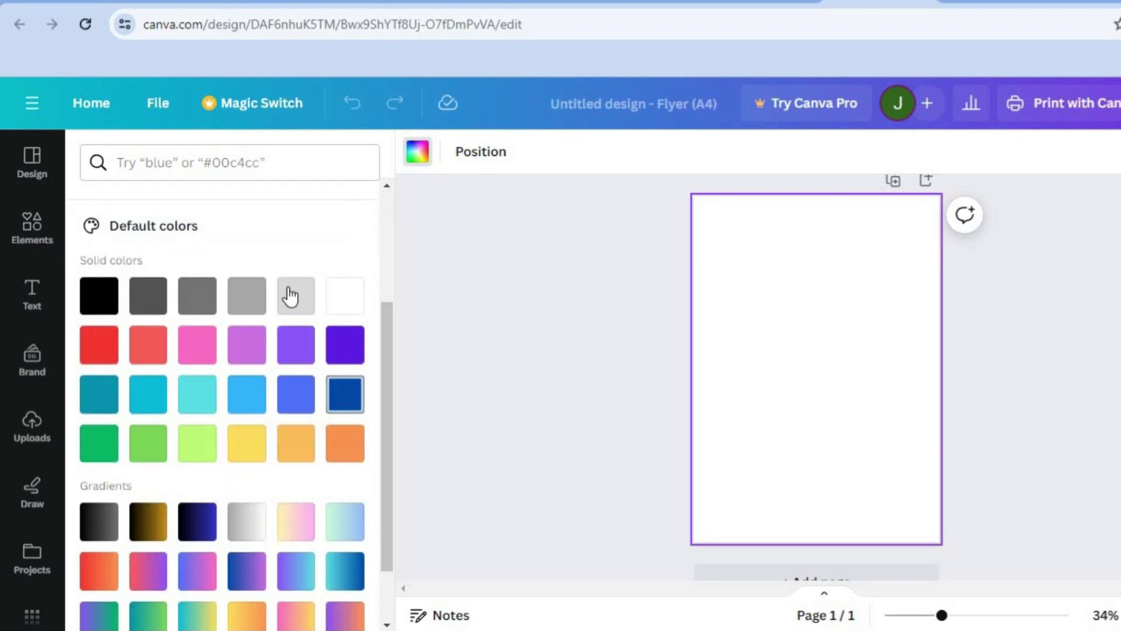
{"action": "left_click", "coordinate": [296, 345]}
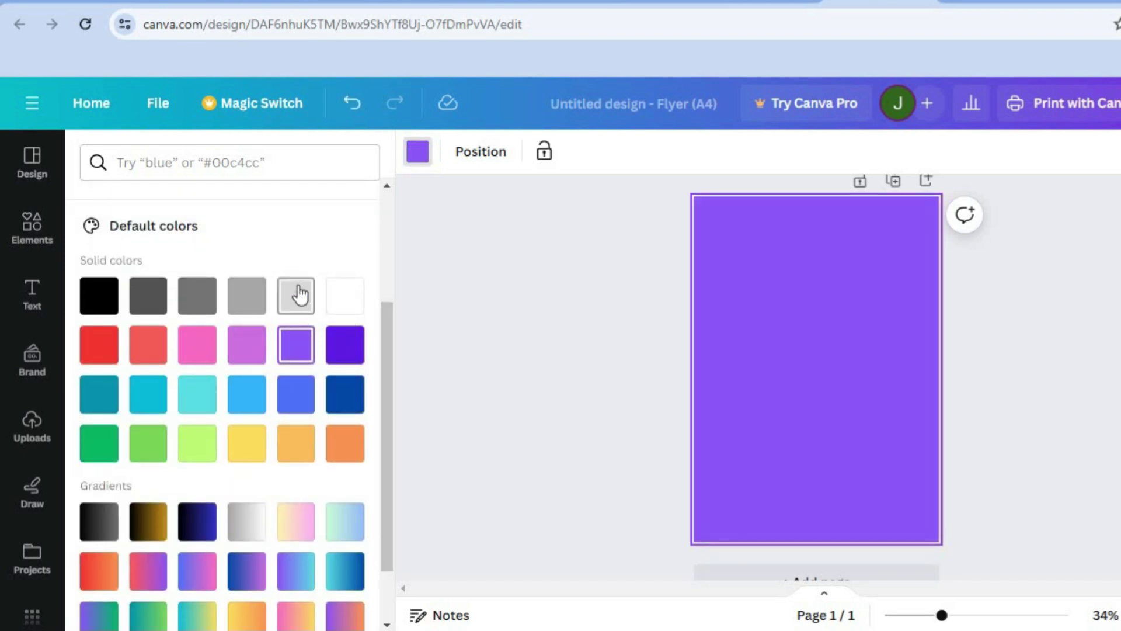
{"action": "left_click", "coordinate": [334, 310]}
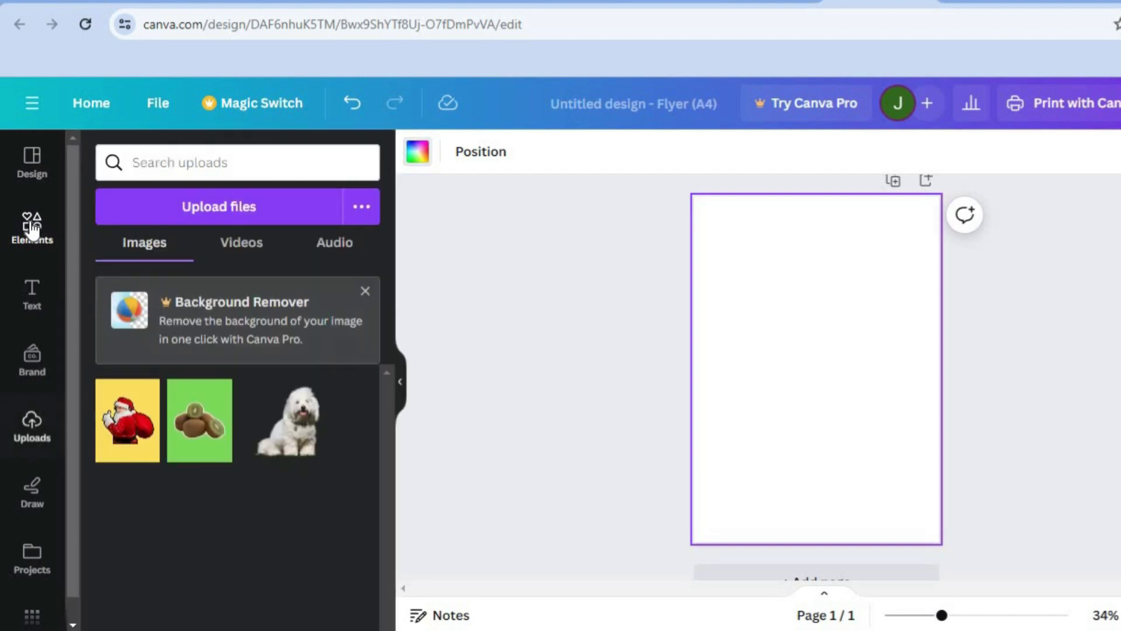
Search the elements for "mountain" photos and fill the page background with the photo of a dark mountain at sunset
{"action": "left_click", "coordinate": [32, 229]}
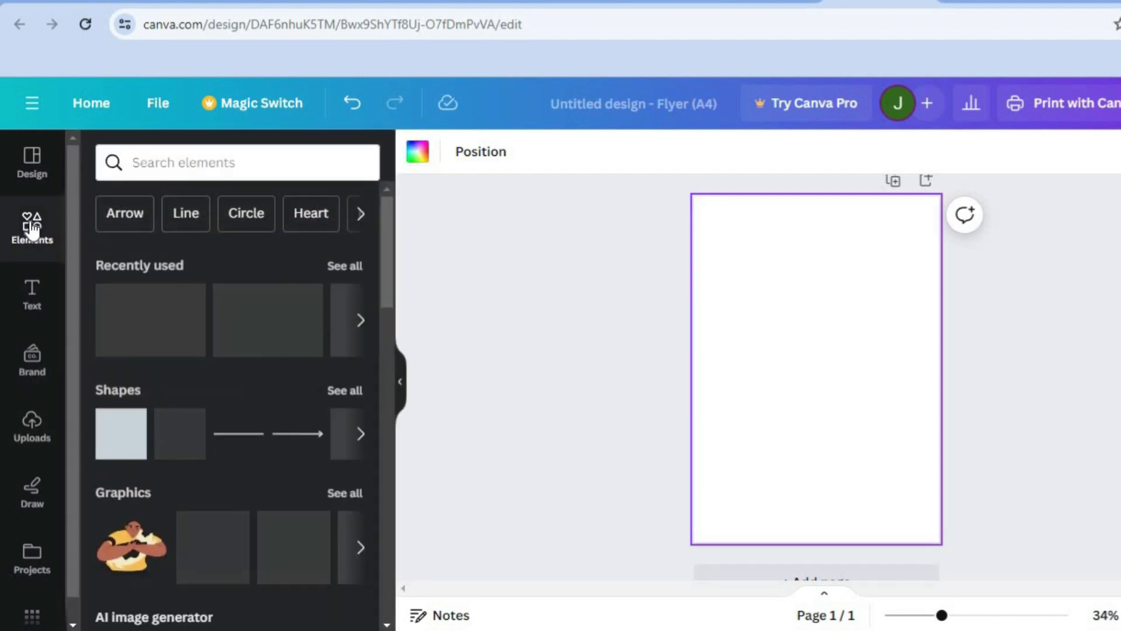
{"action": "left_click", "coordinate": [234, 162]}
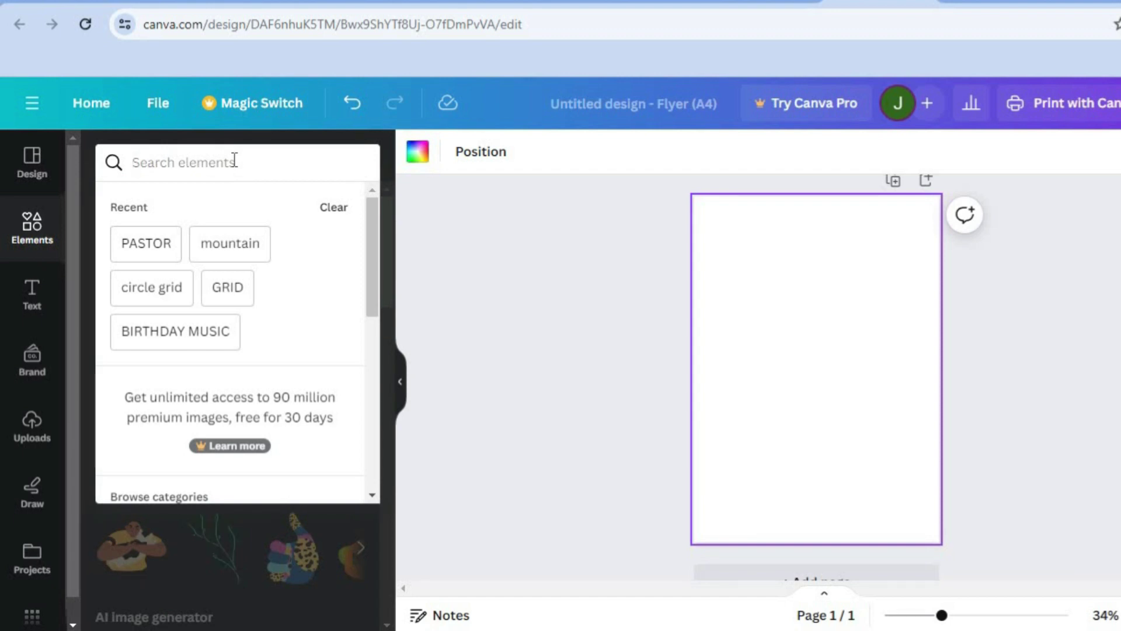
{"action": "left_click", "coordinate": [239, 238]}
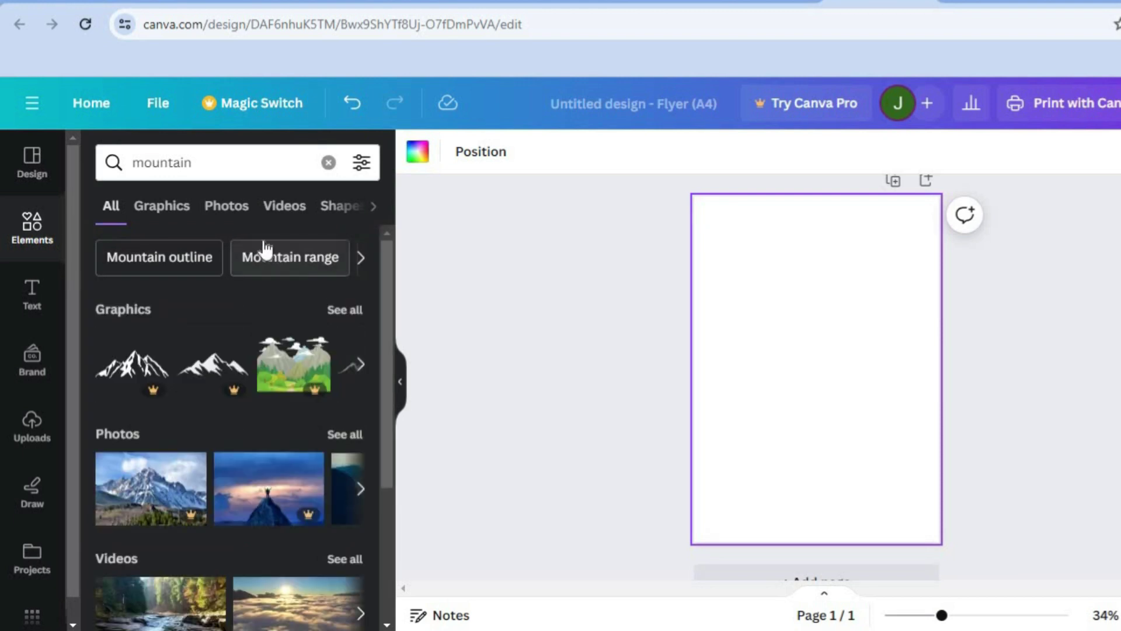
{"action": "left_click", "coordinate": [235, 212]}
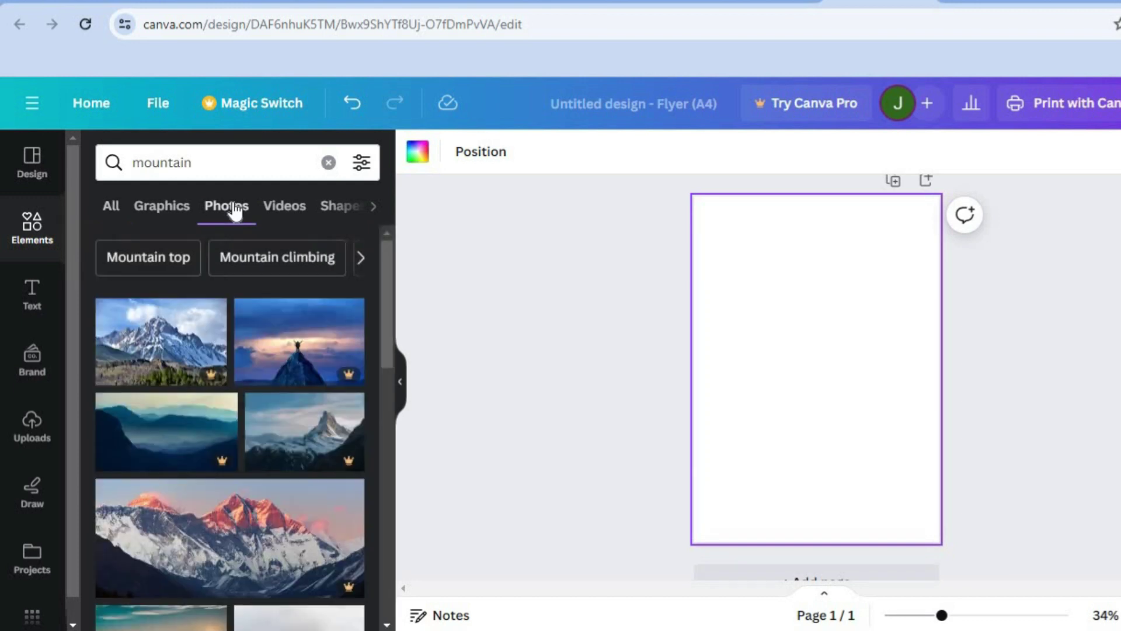
{"action": "left_click_drag", "start_coordinate": [383, 261], "coordinate": [382, 358]}
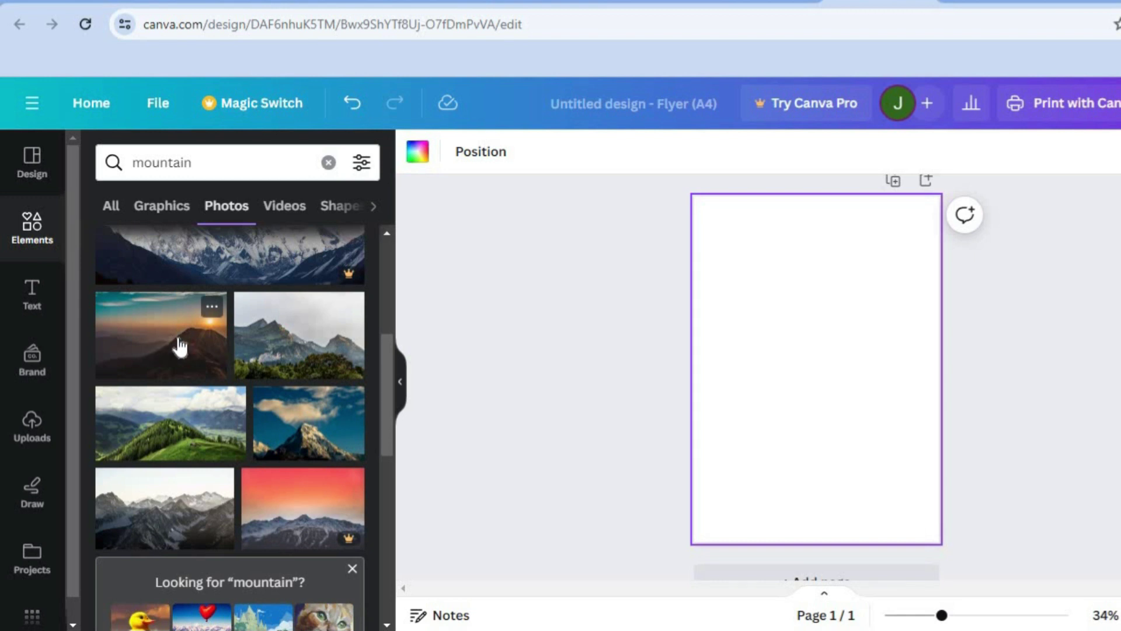
{"action": "left_click_drag", "start_coordinate": [180, 346], "coordinate": [719, 316]}
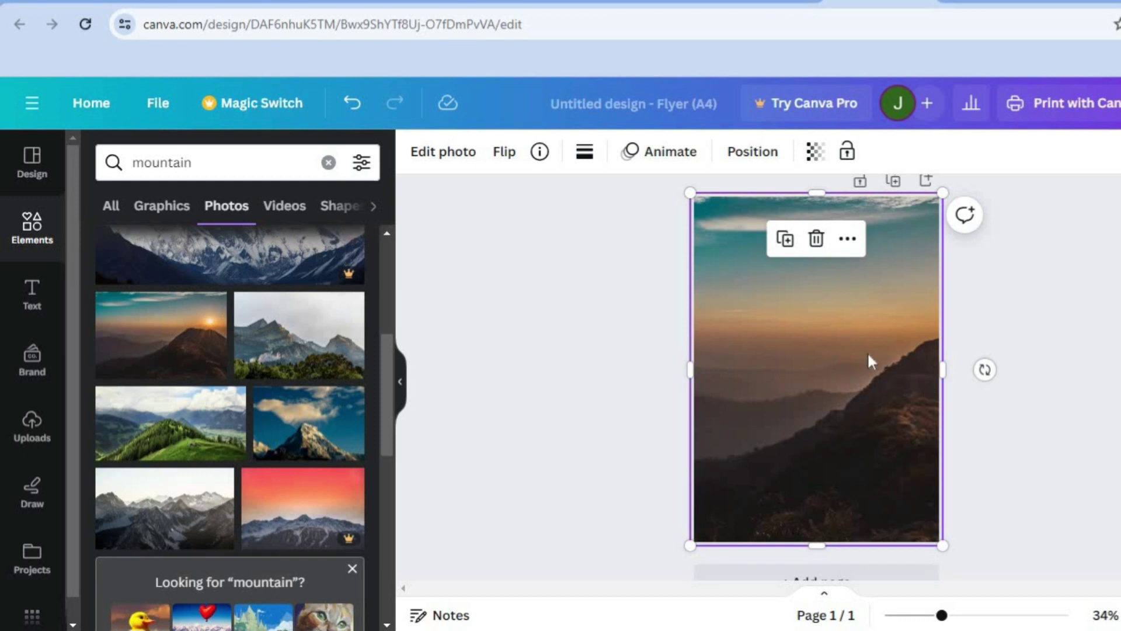
Reposition the background photo within its crop so the sun and mountain peak fall inside the page
{"action": "double_click", "coordinate": [848, 376]}
{"action": "left_click_drag", "start_coordinate": [863, 374], "coordinate": [656, 338]}
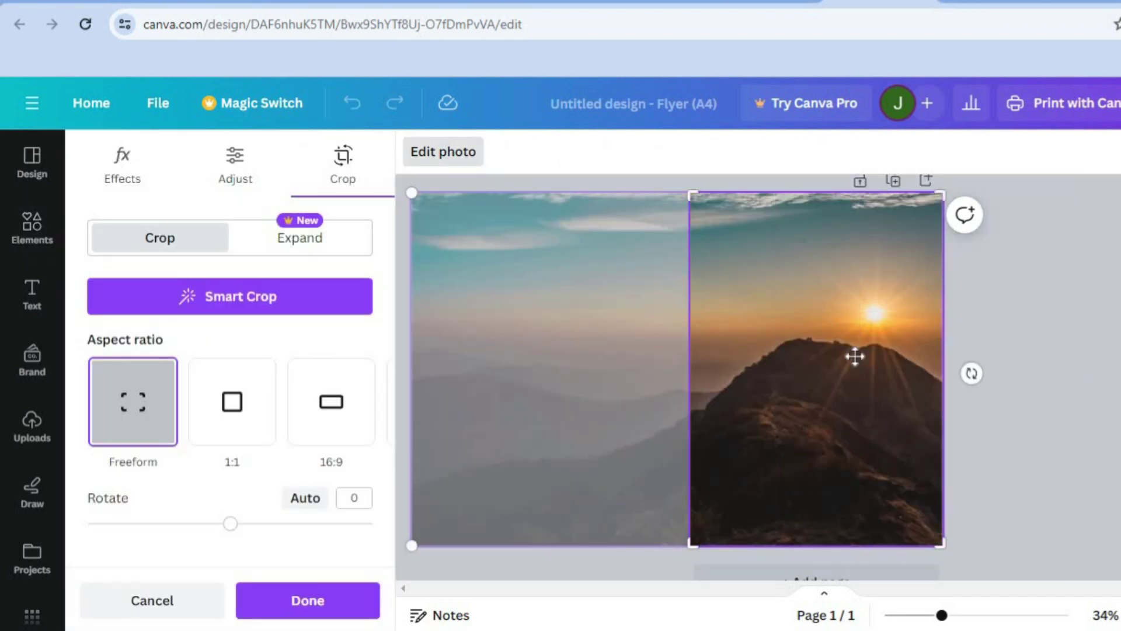
{"action": "left_click", "coordinate": [328, 595]}
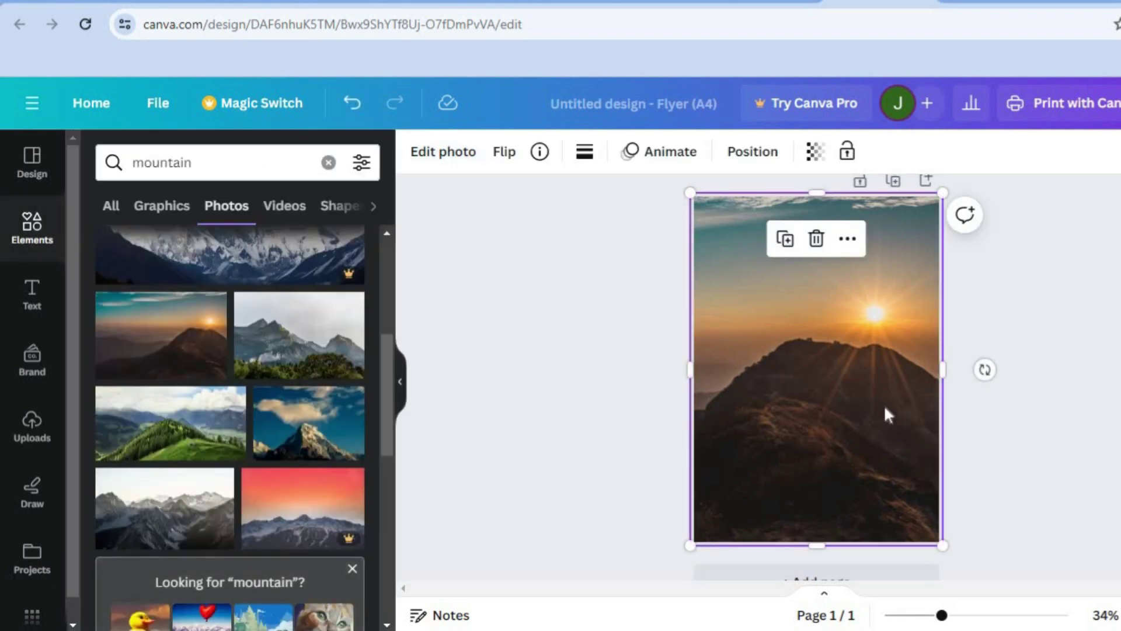
Set the background photo's transparency to 72 and deselect it
{"action": "left_click", "coordinate": [812, 156]}
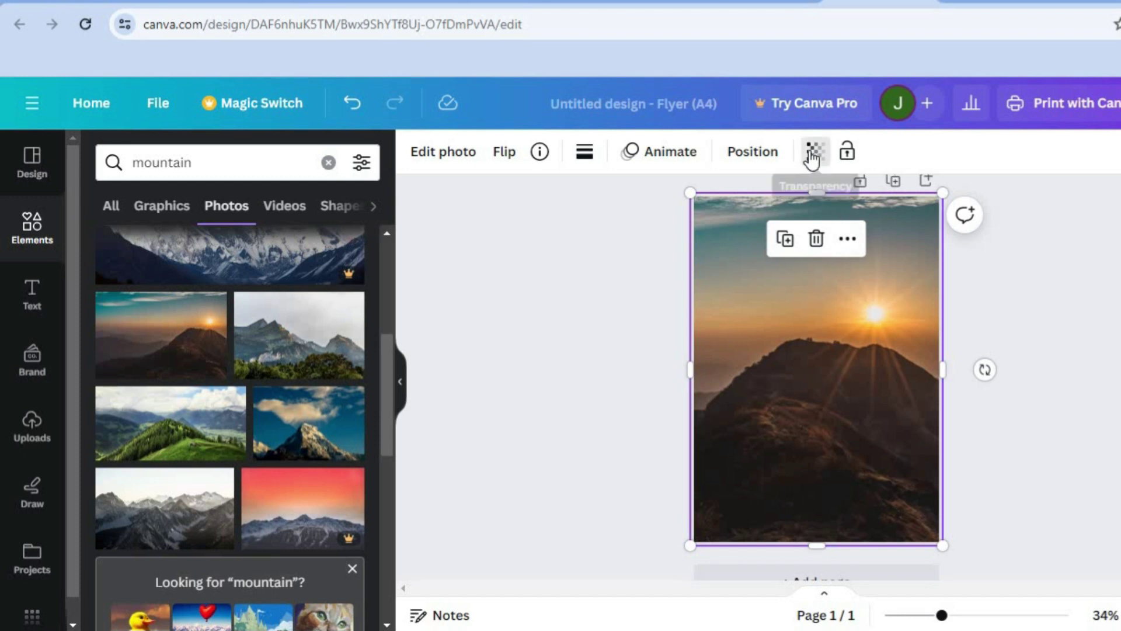
{"action": "left_click_drag", "start_coordinate": [815, 233], "coordinate": [769, 237]}
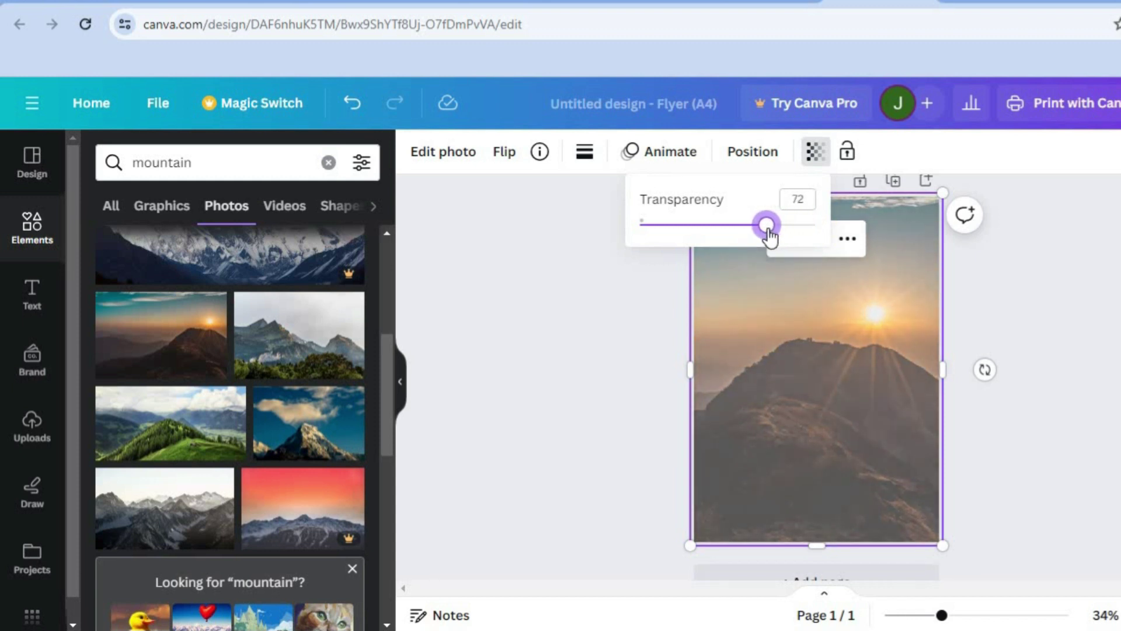
{"action": "key", "text": "Escape"}
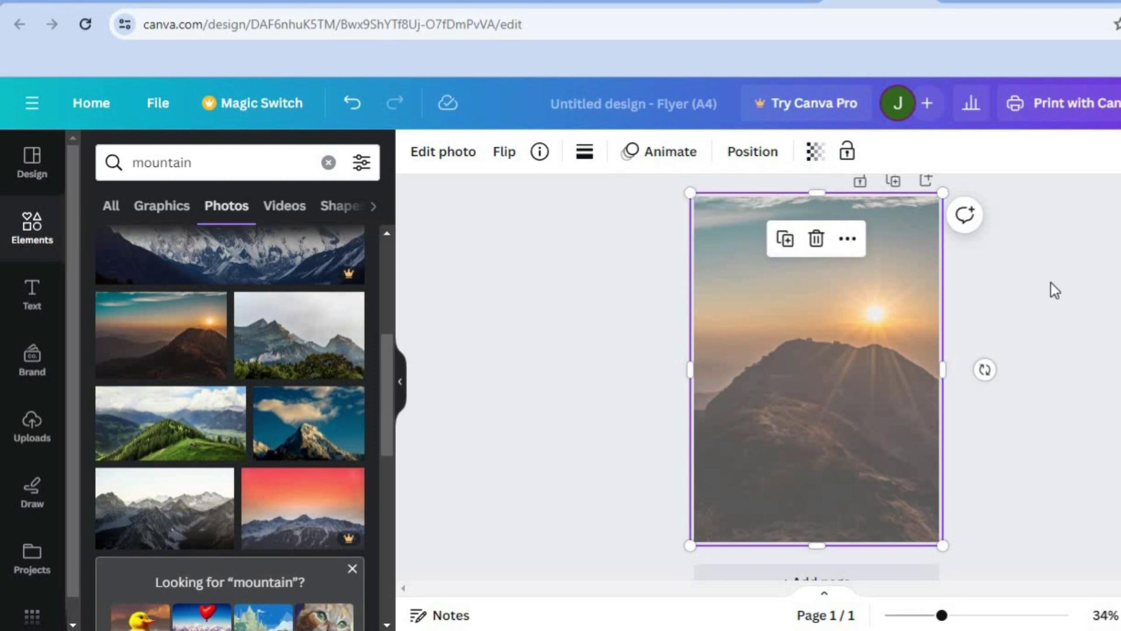
{"action": "left_click", "coordinate": [610, 339]}
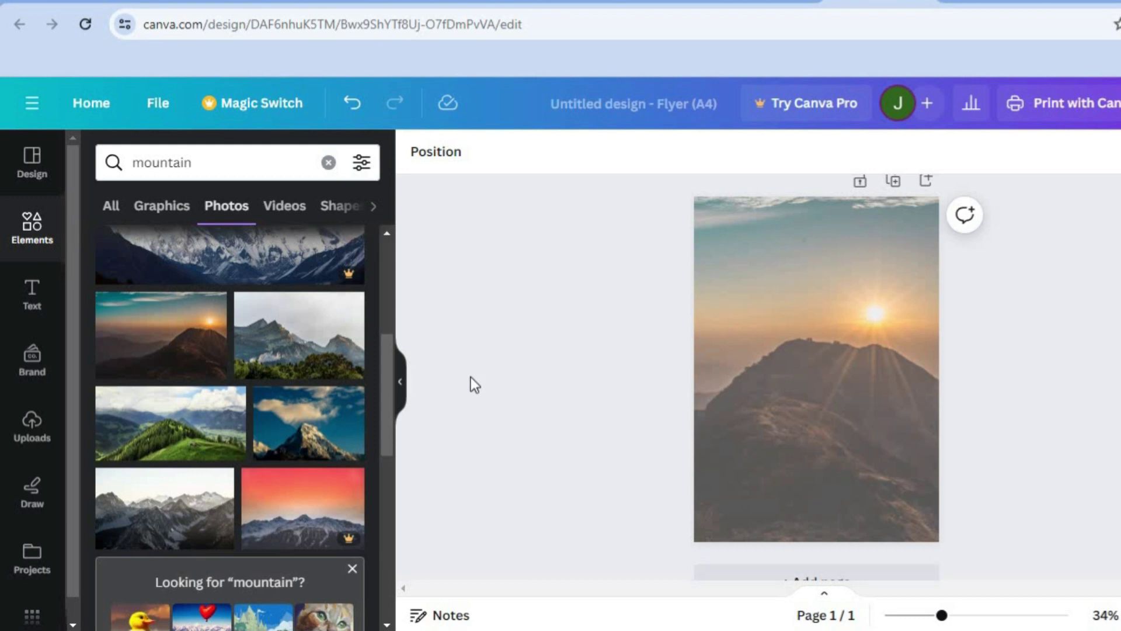
Search the elements for "circle grid" and show all of the matching frames
{"action": "left_click", "coordinate": [31, 439]}
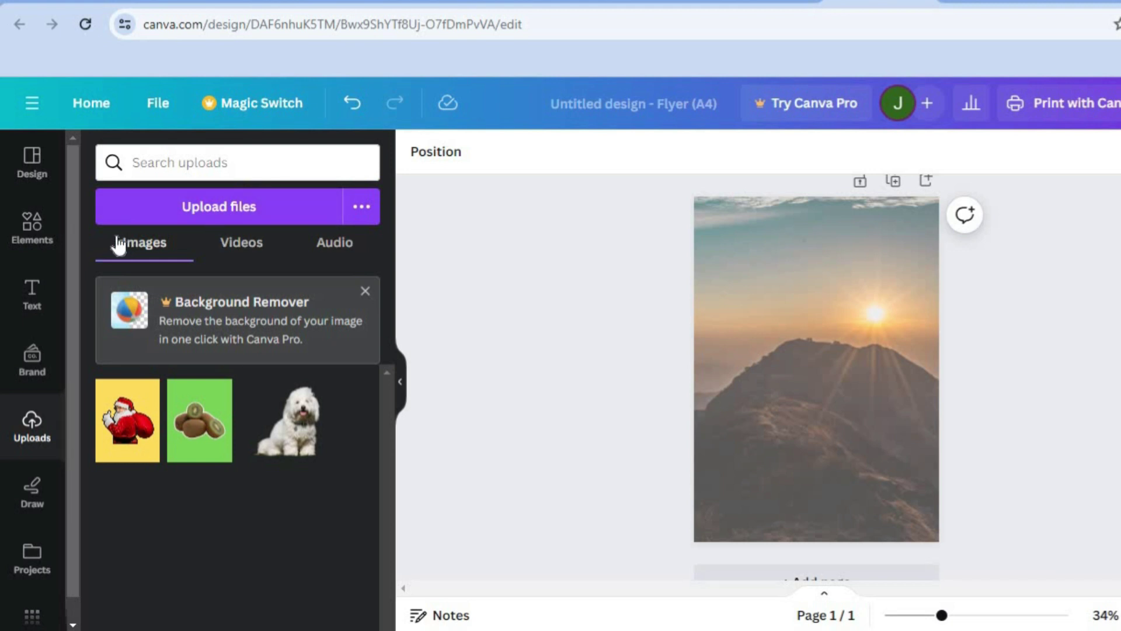
{"action": "left_click", "coordinate": [49, 241]}
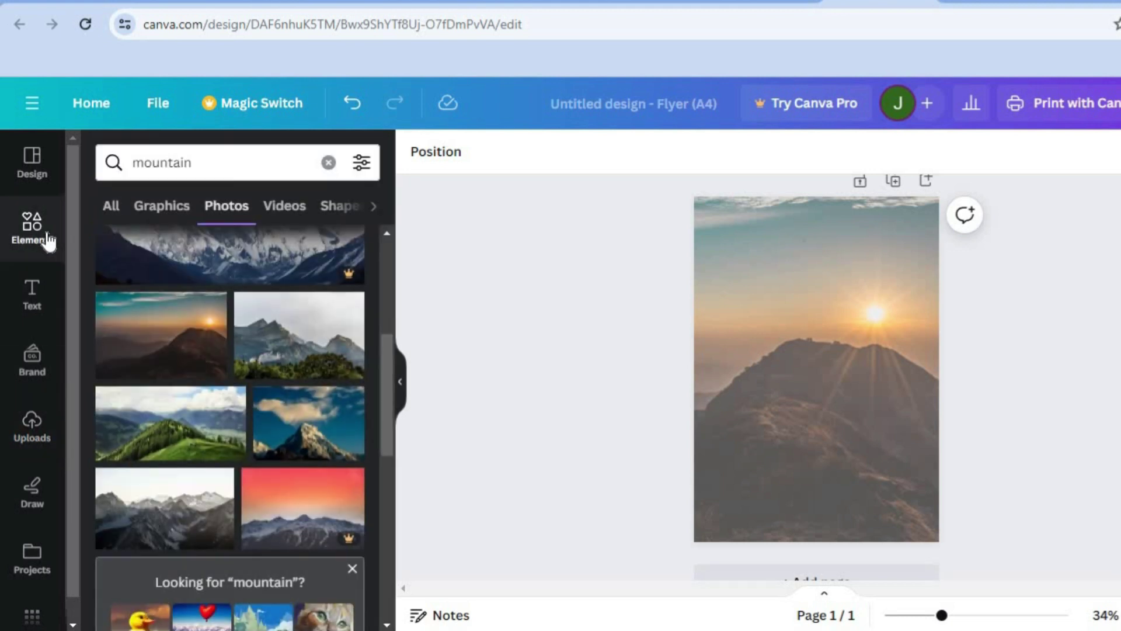
{"action": "left_click", "coordinate": [329, 163]}
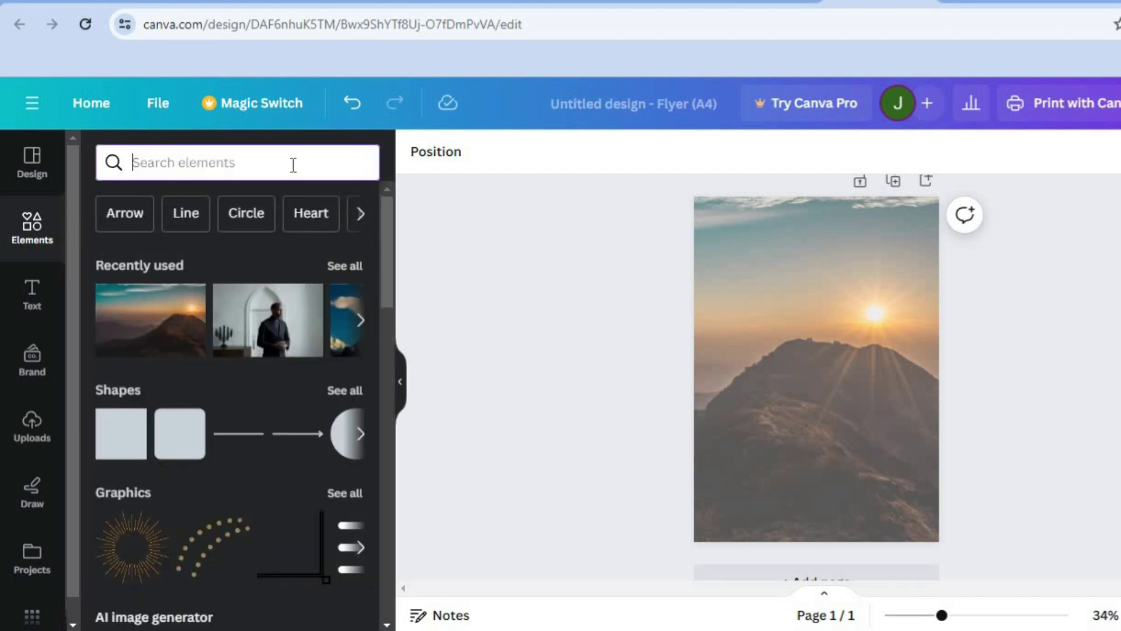
{"action": "type", "text": "CIRC"}
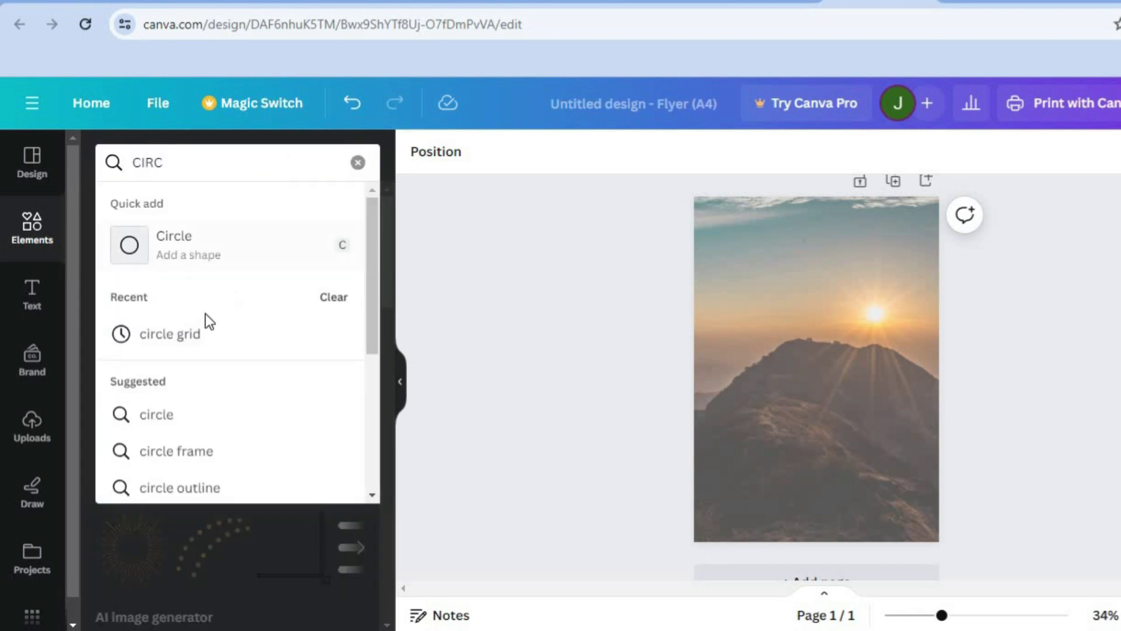
{"action": "left_click", "coordinate": [196, 344]}
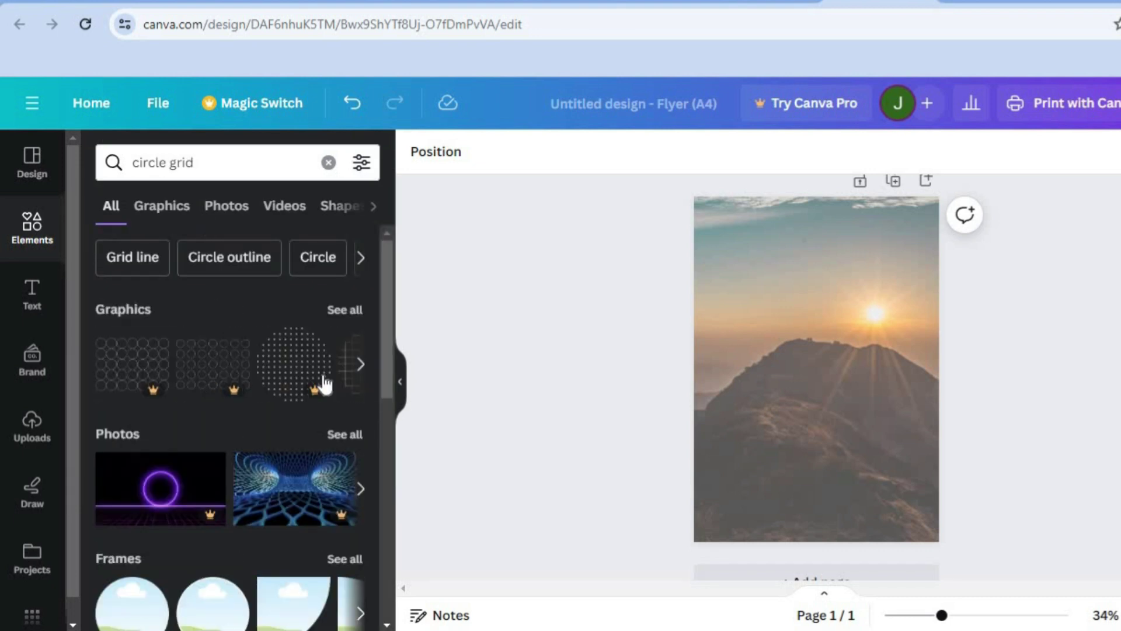
{"action": "left_click_drag", "start_coordinate": [381, 349], "coordinate": [384, 417]}
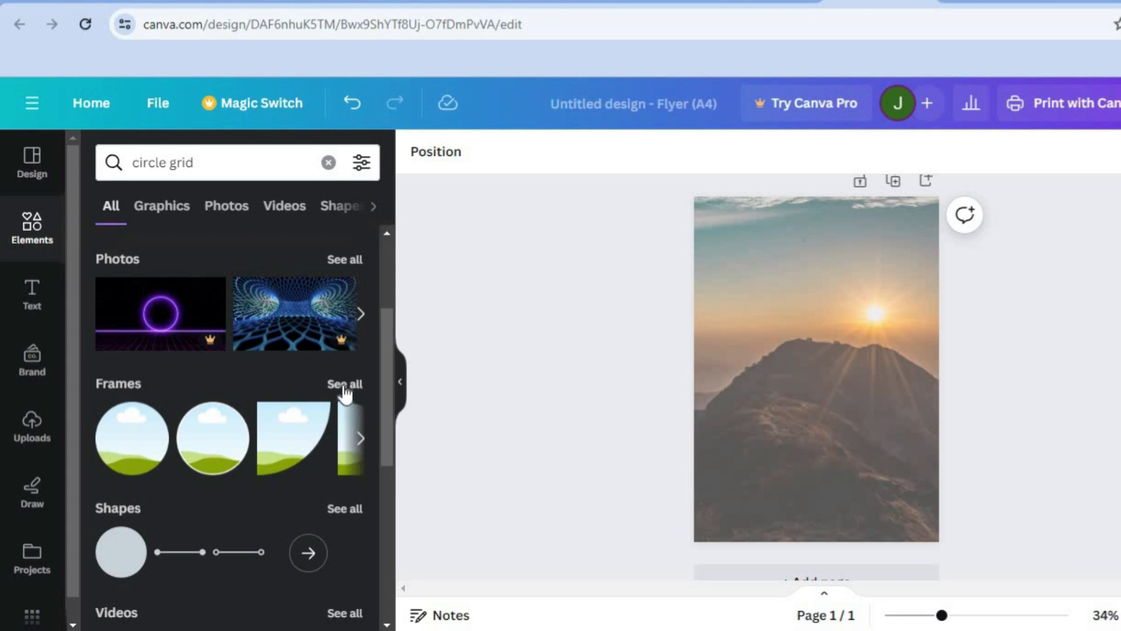
{"action": "left_click", "coordinate": [344, 385]}
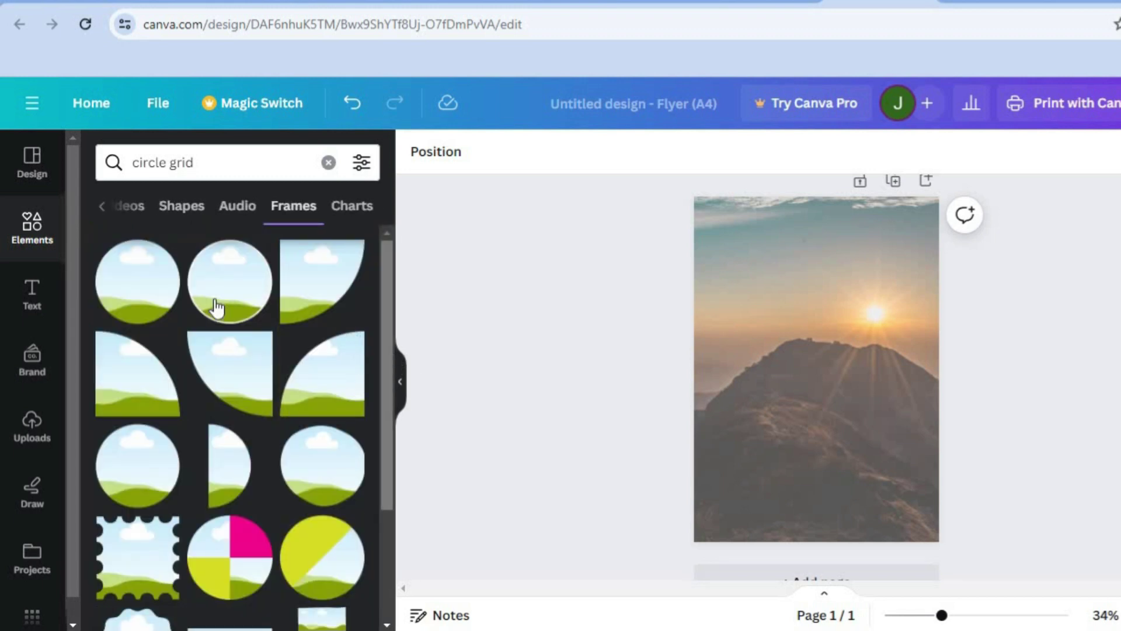
Add a plain circle frame to the page, shrink it and place it in the page's lower-left corner
{"action": "left_click", "coordinate": [146, 299]}
{"action": "left_click_drag", "start_coordinate": [825, 352], "coordinate": [776, 457]}
{"action": "left_click_drag", "start_coordinate": [701, 416], "coordinate": [734, 452]}
{"action": "left_click_drag", "start_coordinate": [779, 511], "coordinate": [754, 511]}
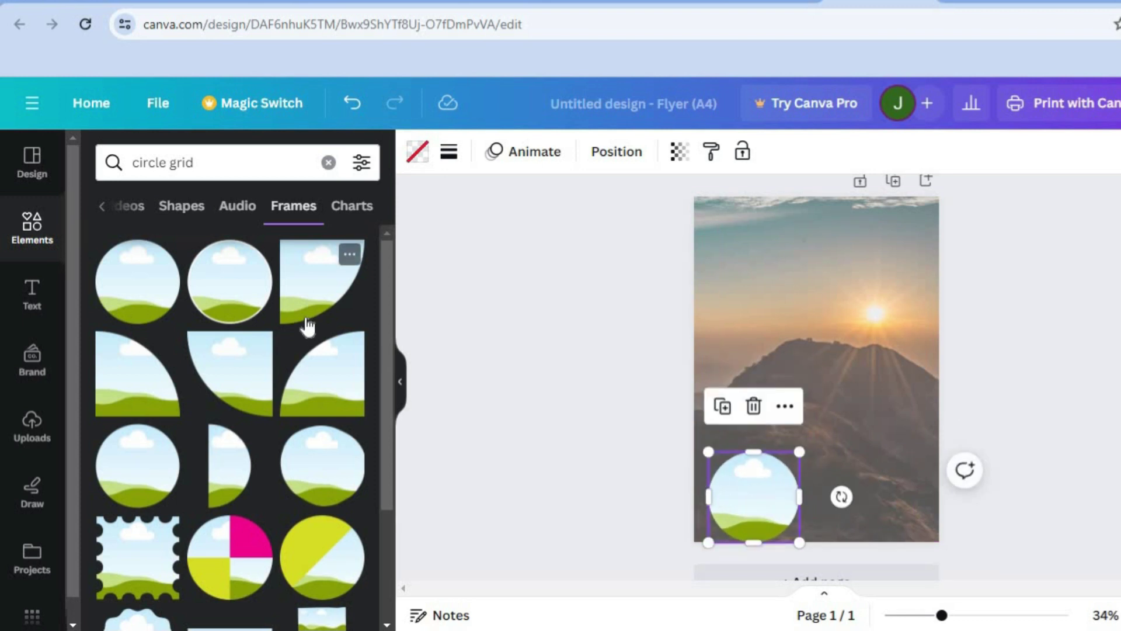
Add two more plain circle frames, then move one to the page's lower-right corner and shrink it
{"action": "left_click", "coordinate": [146, 290]}
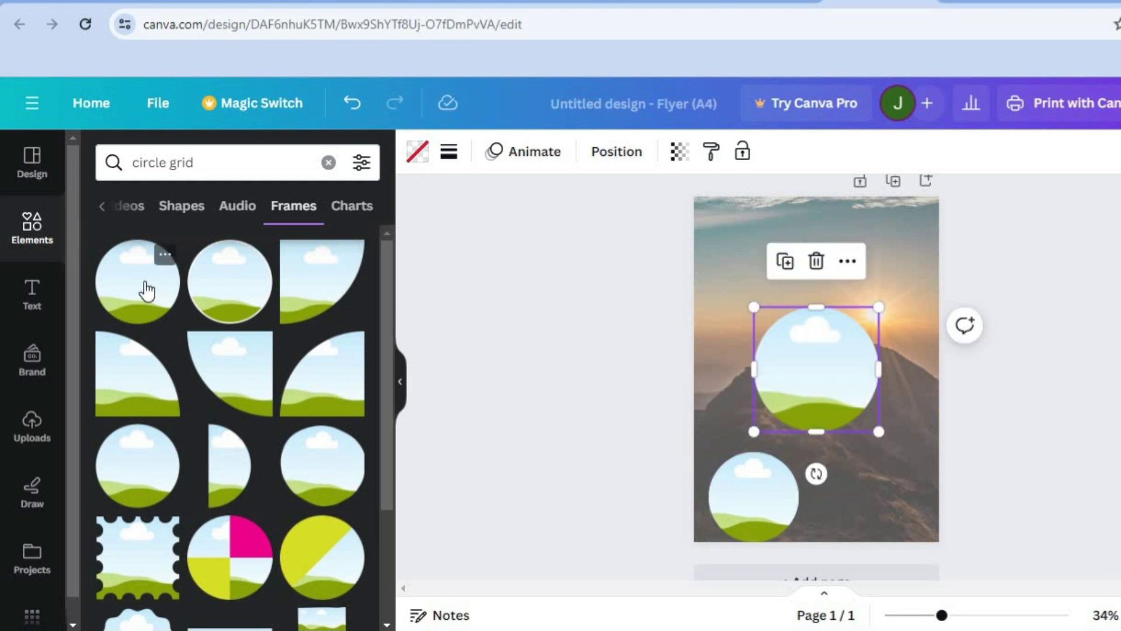
{"action": "left_click", "coordinate": [146, 290]}
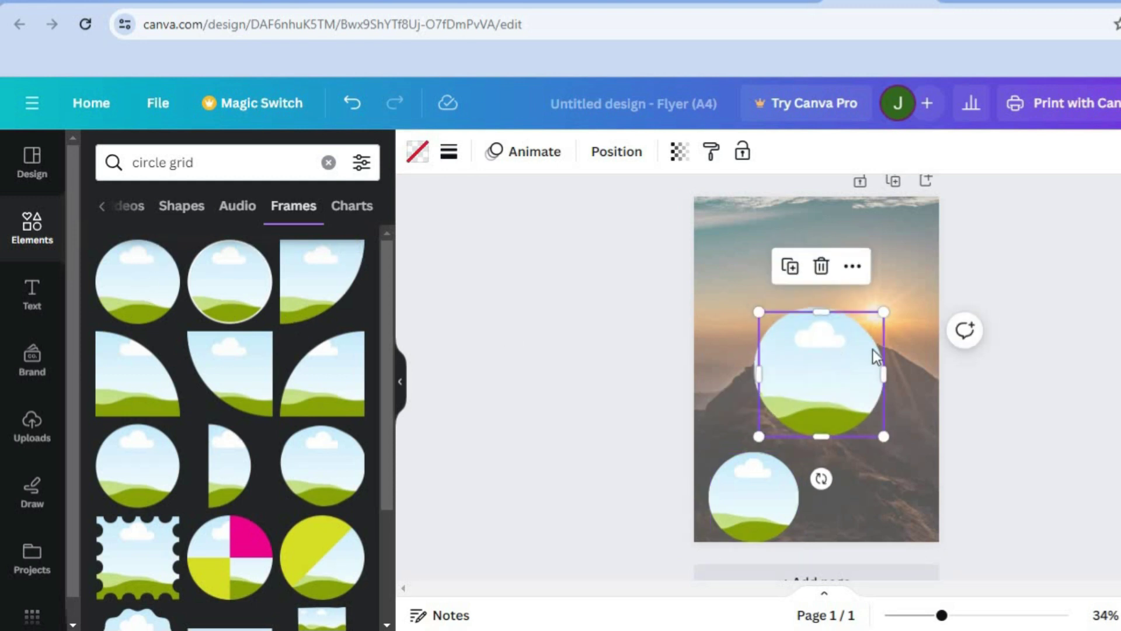
{"action": "left_click_drag", "start_coordinate": [852, 371], "coordinate": [899, 474]}
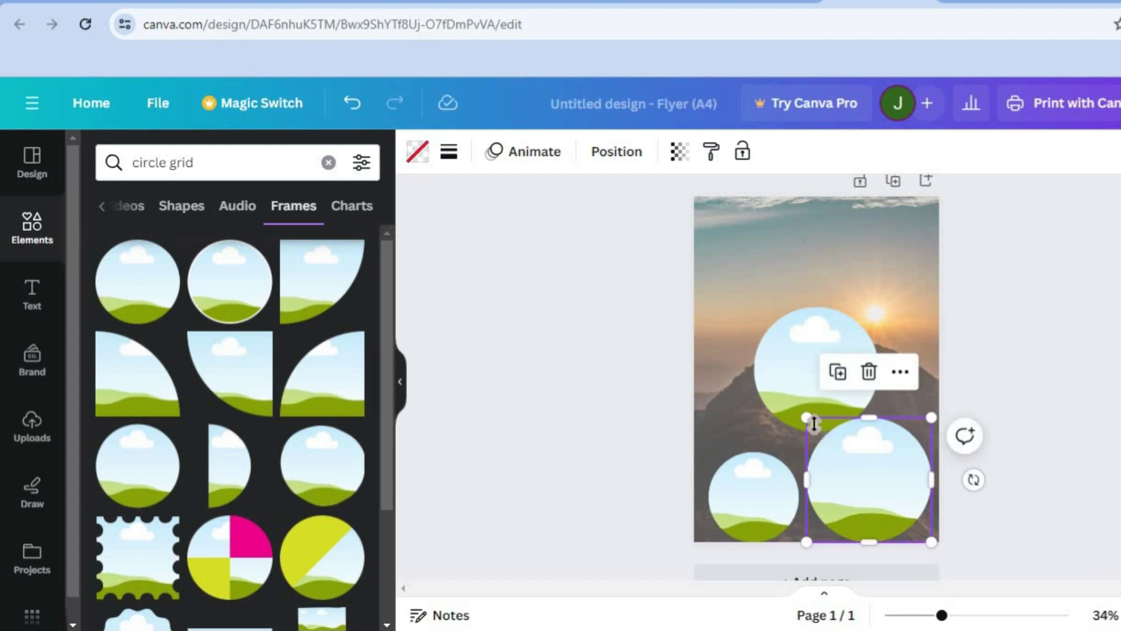
{"action": "left_click_drag", "start_coordinate": [807, 418], "coordinate": [848, 459]}
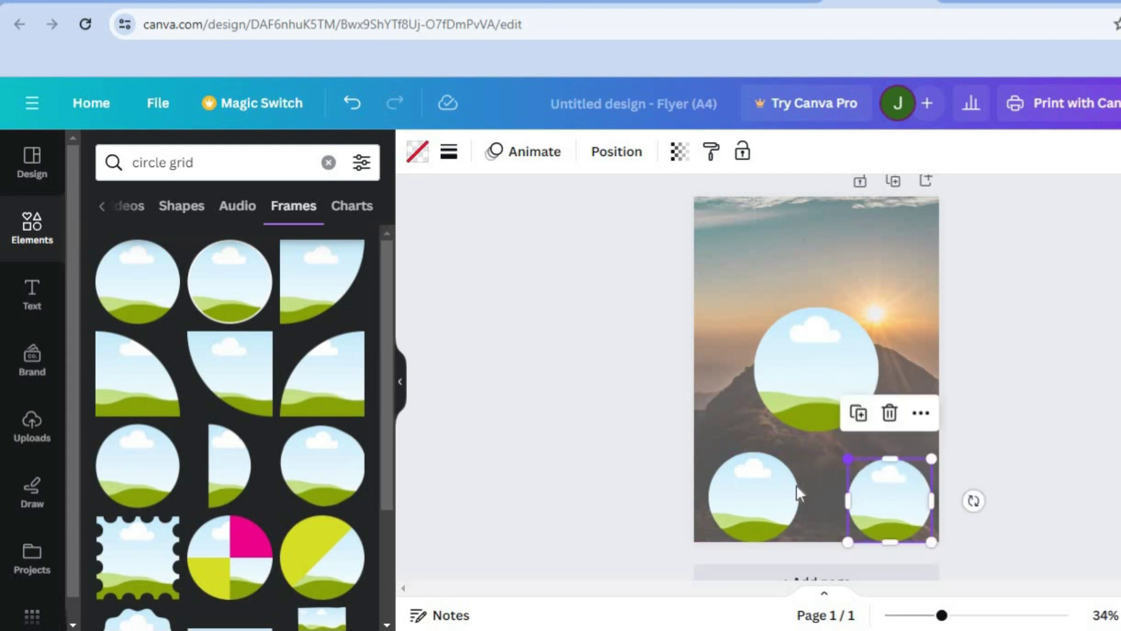
Shift the lower-left circle frame slightly toward the page's left edge and shrink the frame in the middle of the page
{"action": "left_click_drag", "start_coordinate": [768, 494], "coordinate": [762, 494]}
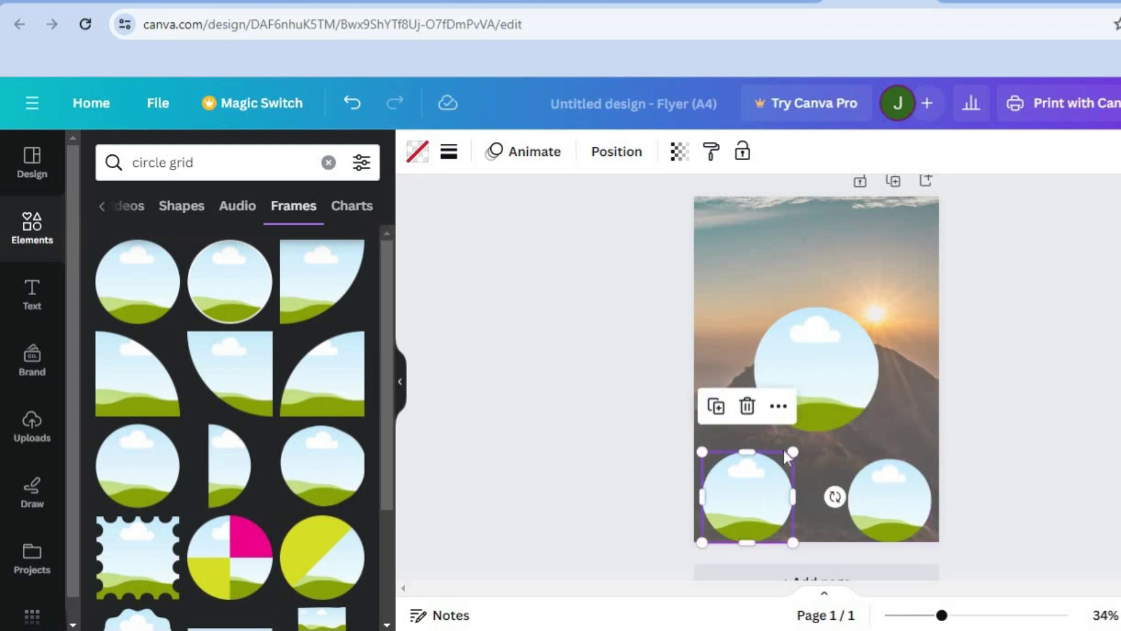
{"action": "left_click", "coordinate": [787, 321]}
{"action": "left_click_drag", "start_coordinate": [755, 308], "coordinate": [805, 357]}
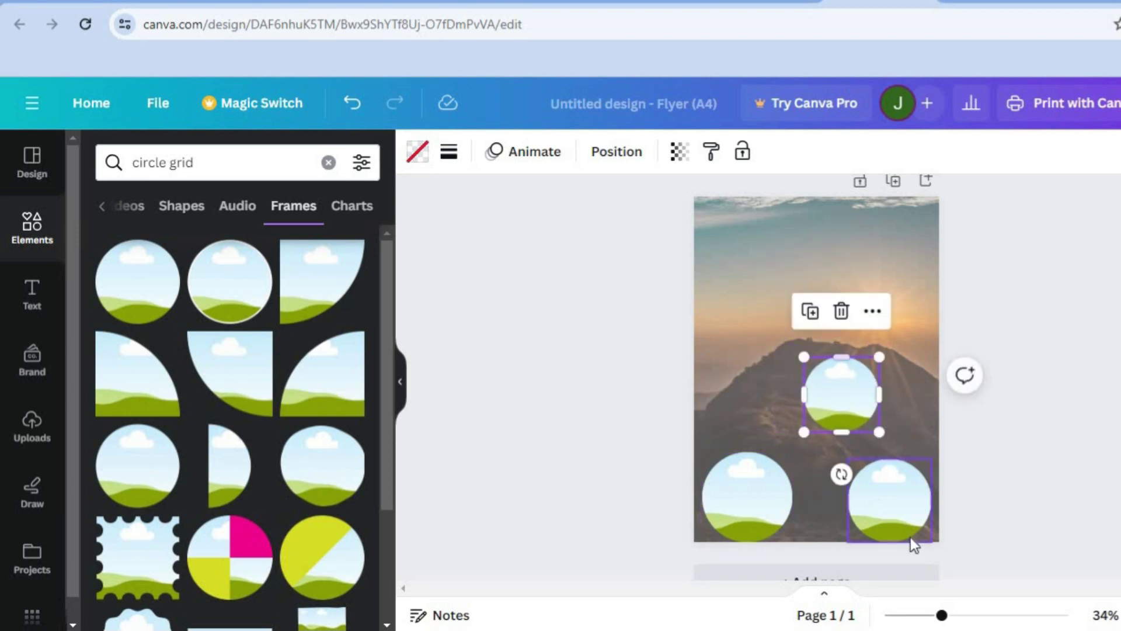
Line up the three circle frames along the page's bottom edge, shrinking the left one to match the right and centring the small one between them
{"action": "left_click", "coordinate": [906, 503]}
{"action": "left_click_drag", "start_coordinate": [906, 504], "coordinate": [916, 503]}
{"action": "left_click_drag", "start_coordinate": [846, 391], "coordinate": [829, 496]}
{"action": "left_click", "coordinate": [751, 494]}
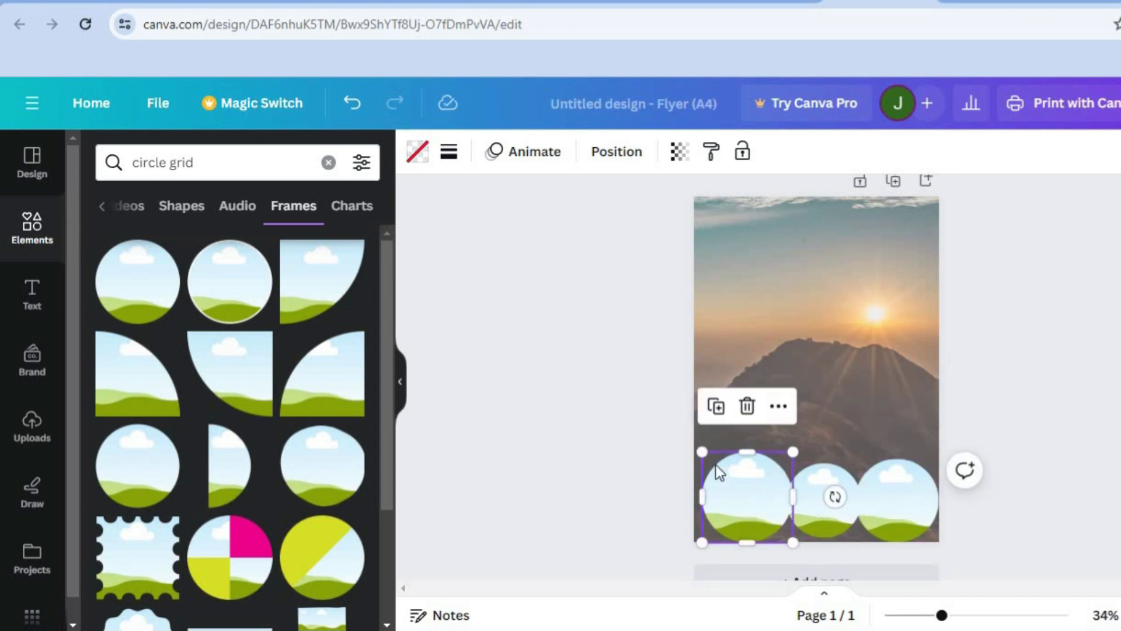
{"action": "left_click_drag", "start_coordinate": [703, 452], "coordinate": [719, 484]}
{"action": "left_click", "coordinate": [798, 496]}
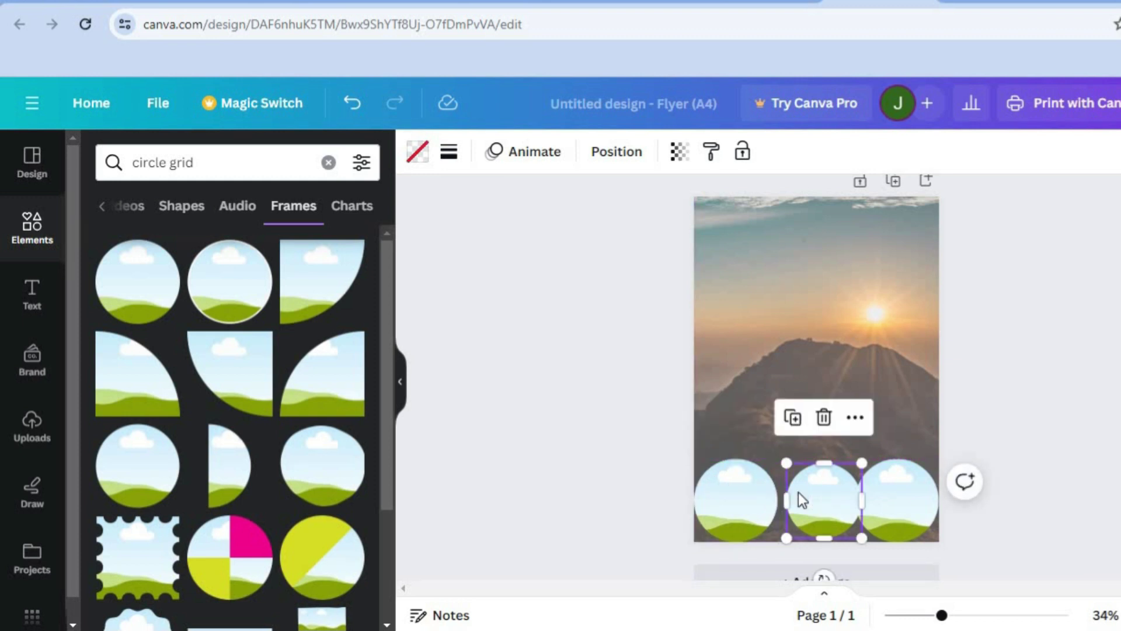
{"action": "left_click_drag", "start_coordinate": [798, 494], "coordinate": [792, 493]}
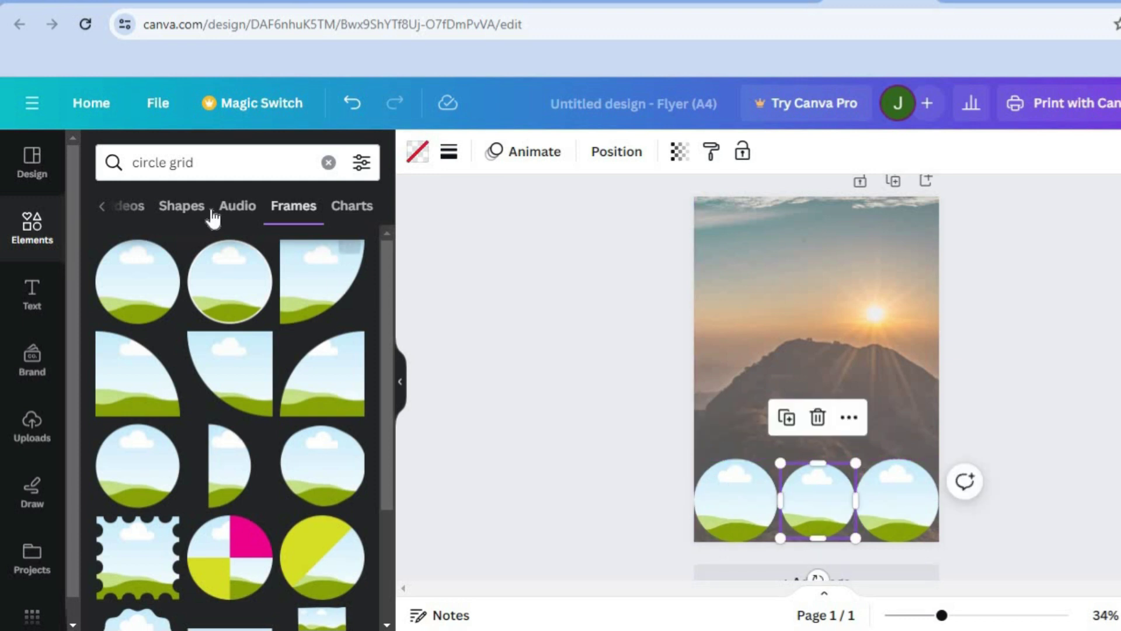
Search the elements for "PASTOR" and show only the photos
{"action": "left_click", "coordinate": [329, 164]}
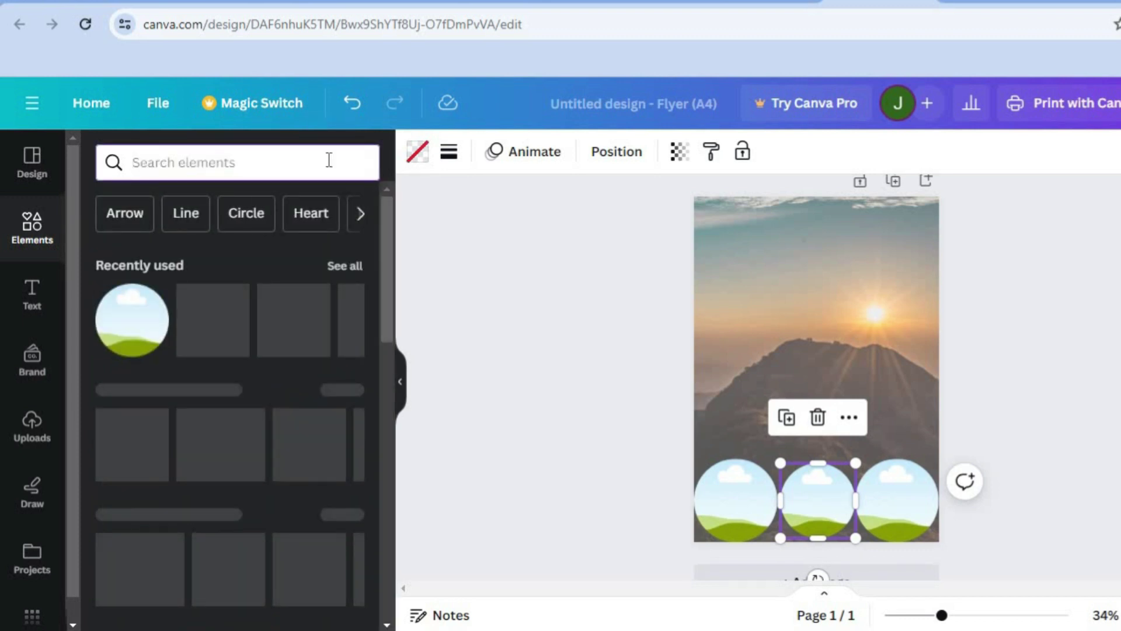
{"action": "type", "text": "PAS"}
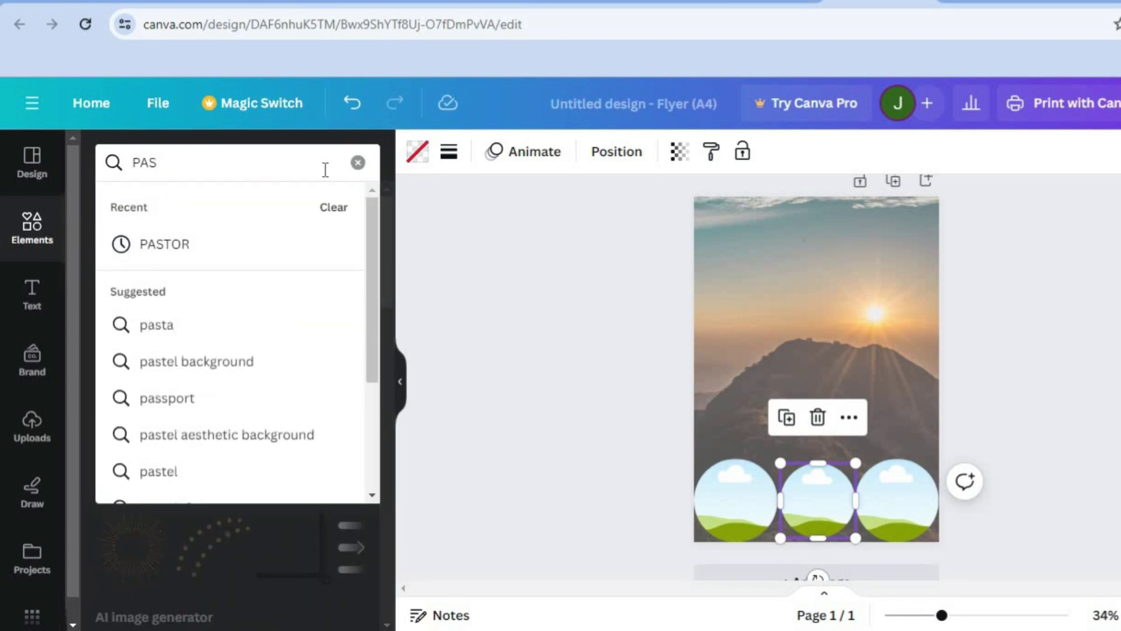
{"action": "left_click", "coordinate": [205, 256]}
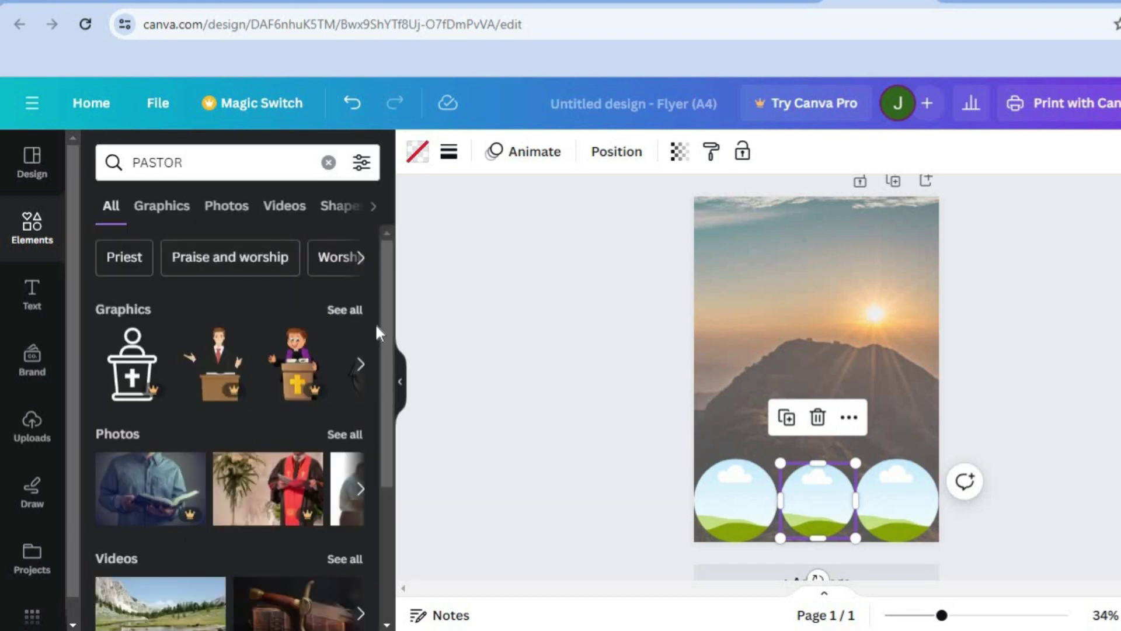
{"action": "left_click", "coordinate": [242, 208]}
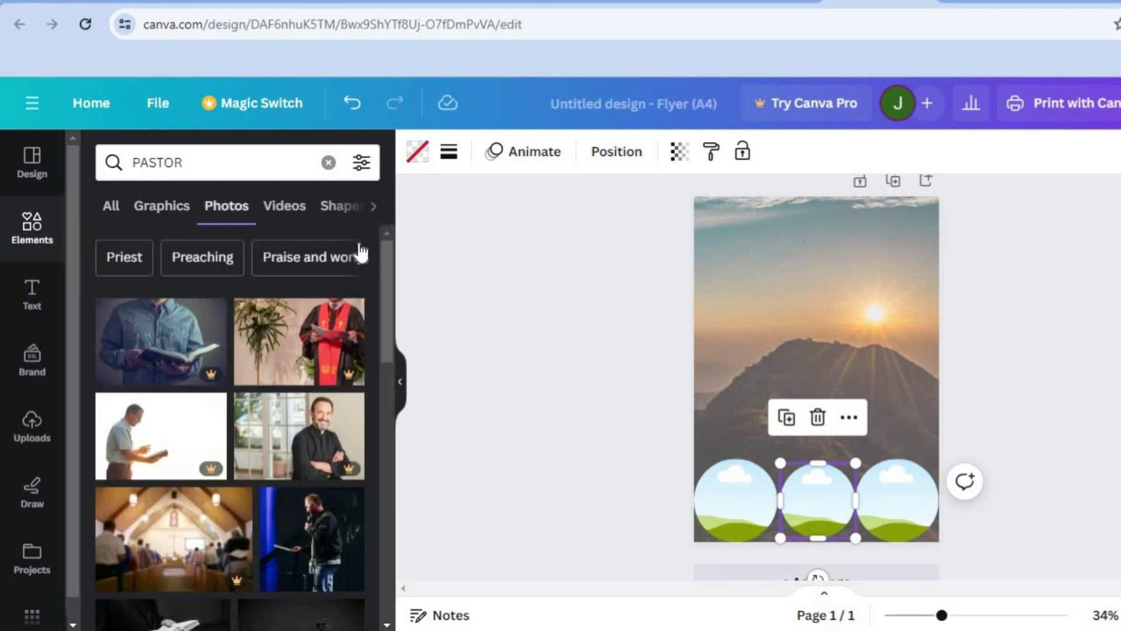
Fill the left circle frame with the pastor beside the candelabra and the middle frame with the pastor reading to seated people
{"action": "left_click_drag", "start_coordinate": [394, 257], "coordinate": [385, 358]}
{"action": "mouse_move", "coordinate": [168, 414]}
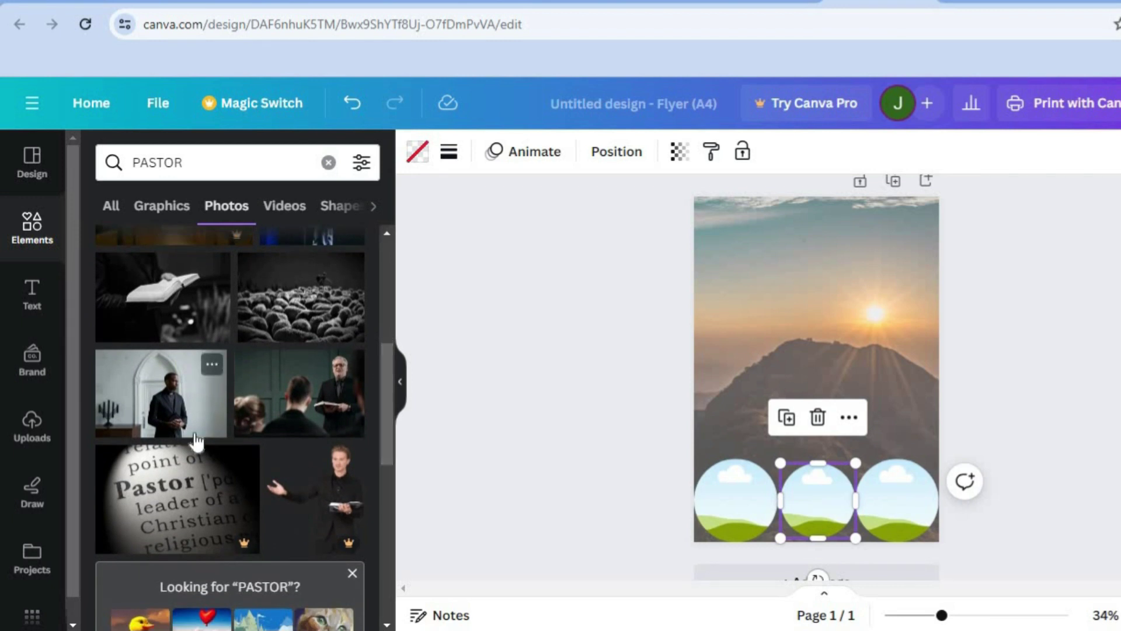
{"action": "left_click_drag", "start_coordinate": [153, 412], "coordinate": [710, 500]}
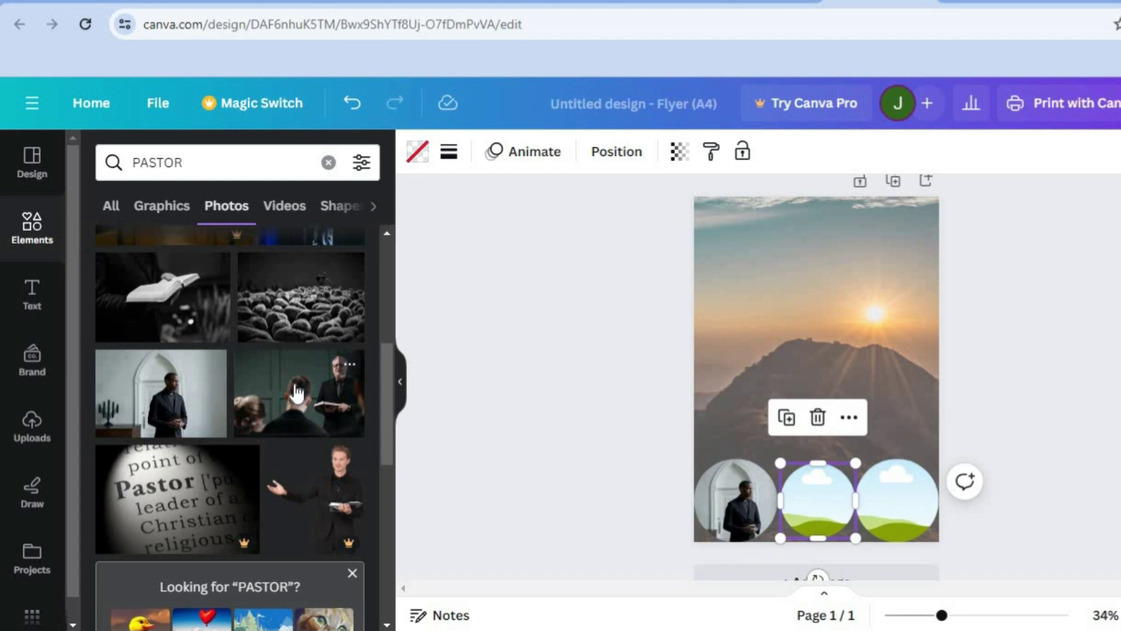
{"action": "left_click_drag", "start_coordinate": [297, 390], "coordinate": [818, 502]}
Reposition the photo within the middle circle frame's crop so the standing pastor falls inside the circle
{"action": "double_click", "coordinate": [837, 506]}
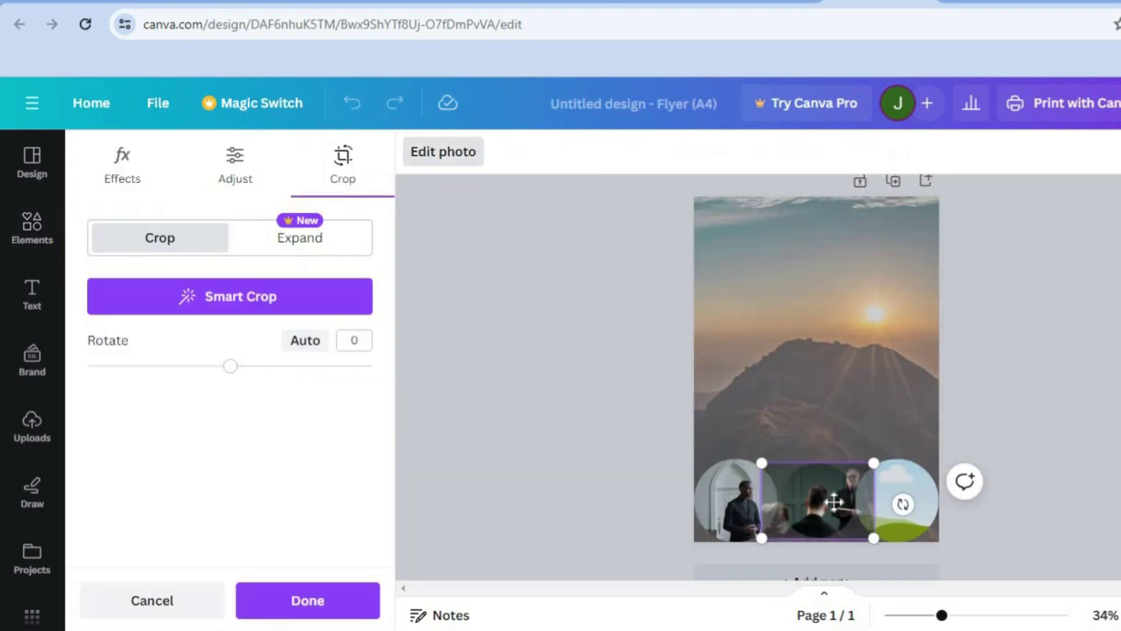
{"action": "left_click_drag", "start_coordinate": [786, 500], "coordinate": [720, 500]}
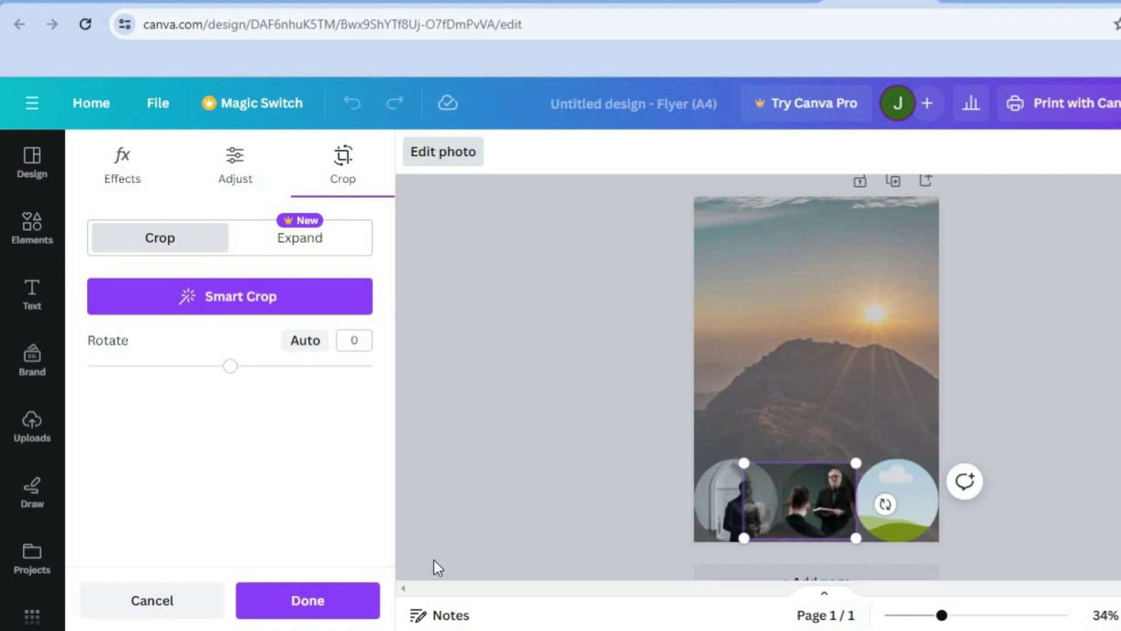
{"action": "left_click", "coordinate": [339, 599]}
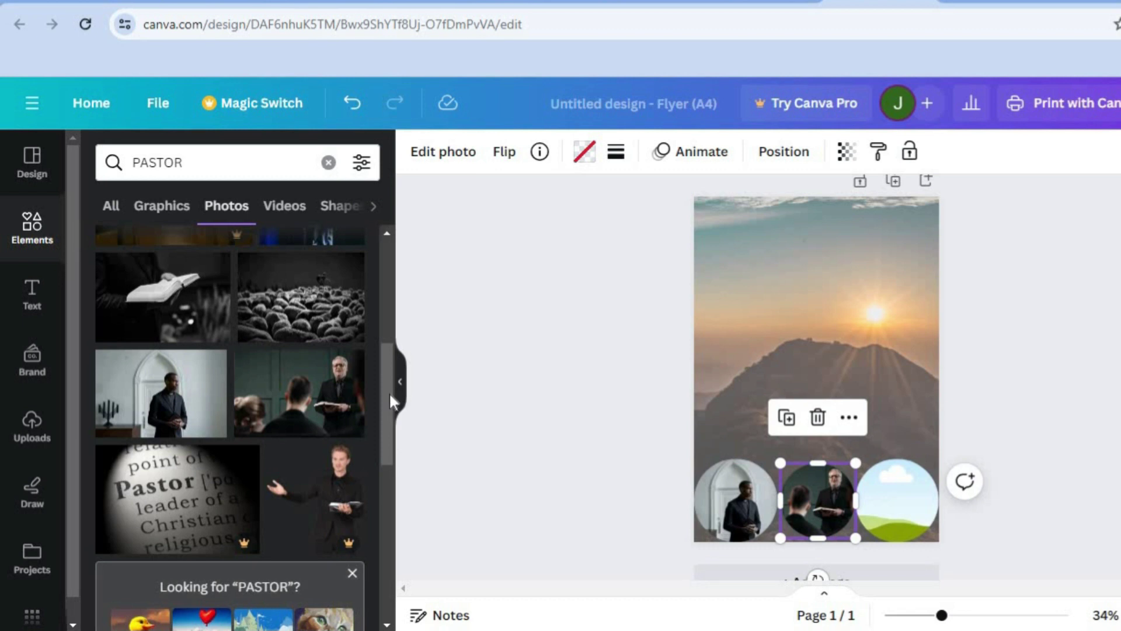
Fill the right circle frame with the photo of a bearded man in black reading a red book
{"action": "scroll", "coordinate": [389, 529], "scroll_direction": "down", "scroll_amount": 3}
{"action": "scroll", "coordinate": [389, 529], "scroll_direction": "down", "scroll_amount": 5}
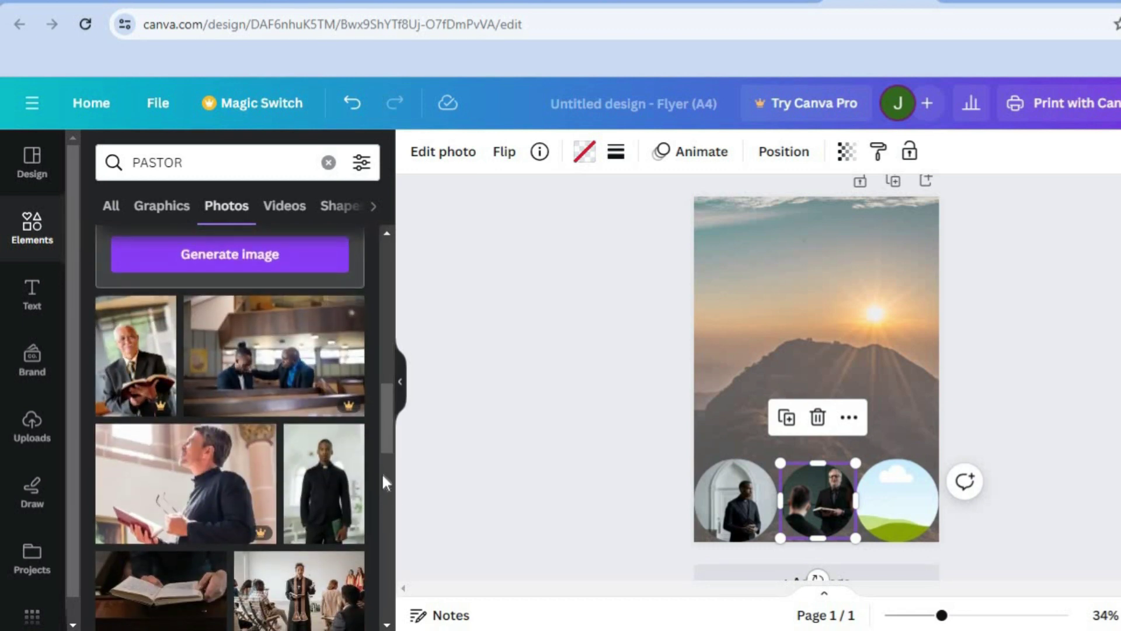
{"action": "scroll", "coordinate": [390, 455], "scroll_direction": "down", "scroll_amount": 2}
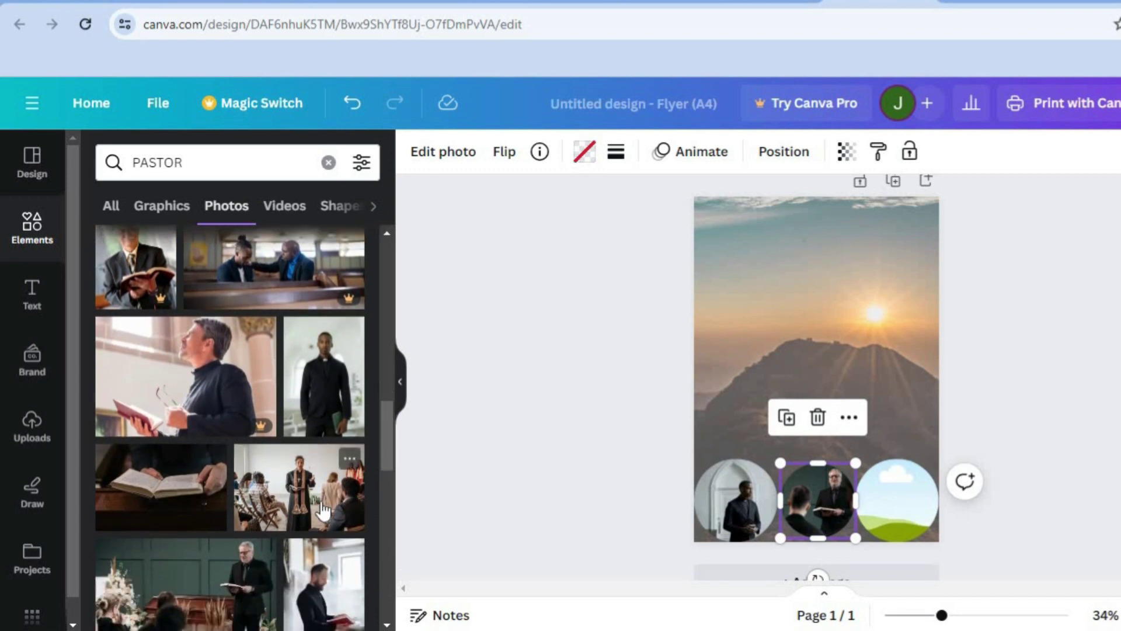
{"action": "scroll", "coordinate": [381, 458], "scroll_direction": "down", "scroll_amount": 2}
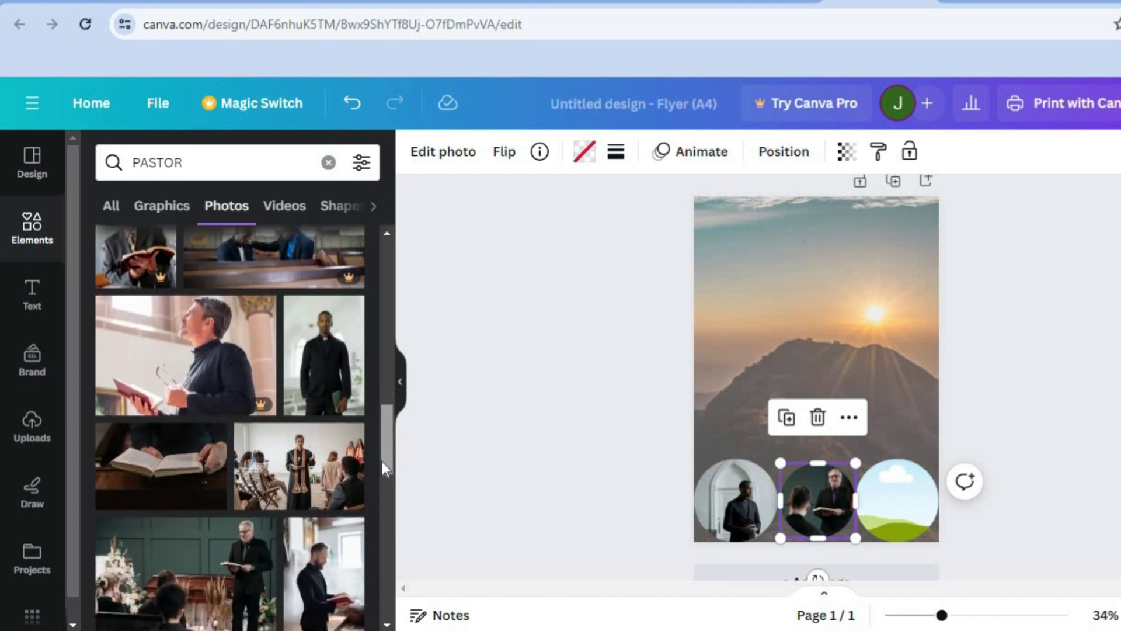
{"action": "left_click_drag", "start_coordinate": [343, 506], "coordinate": [905, 517]}
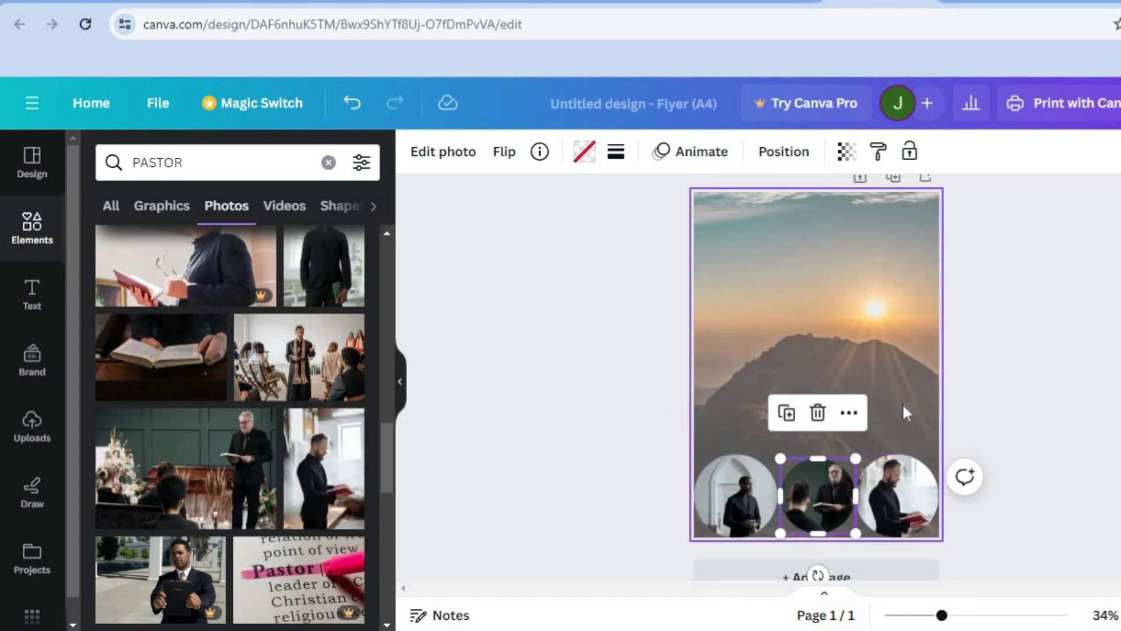
Add the yellow "COMING SOON" font combination to the page and place it just above the row of circle frames
{"action": "left_click", "coordinate": [841, 396]}
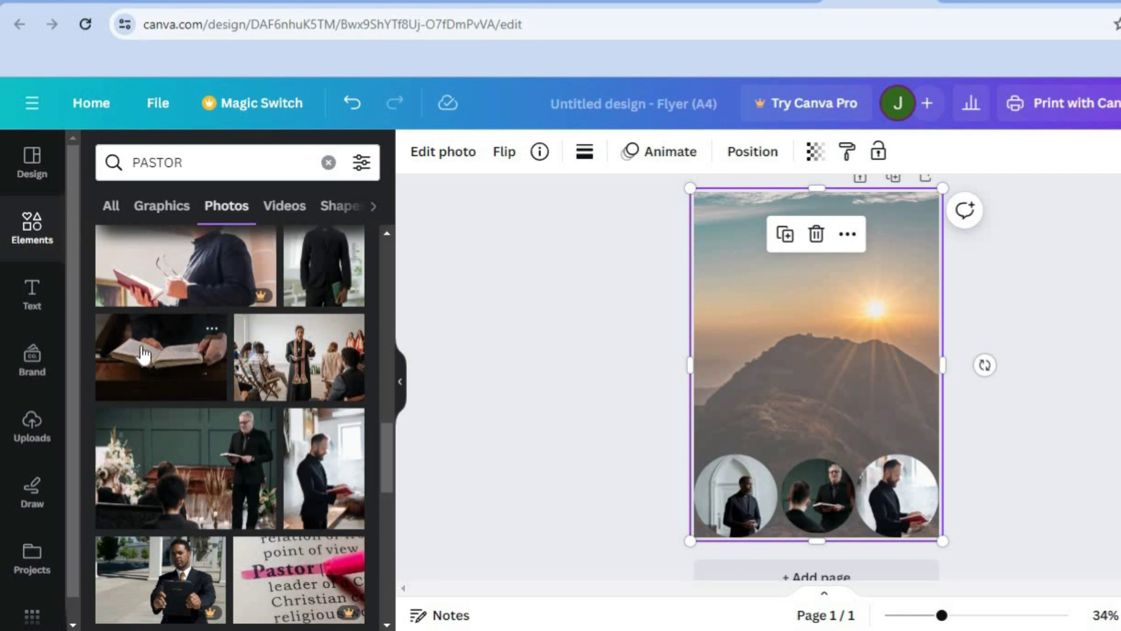
{"action": "left_click", "coordinate": [48, 302]}
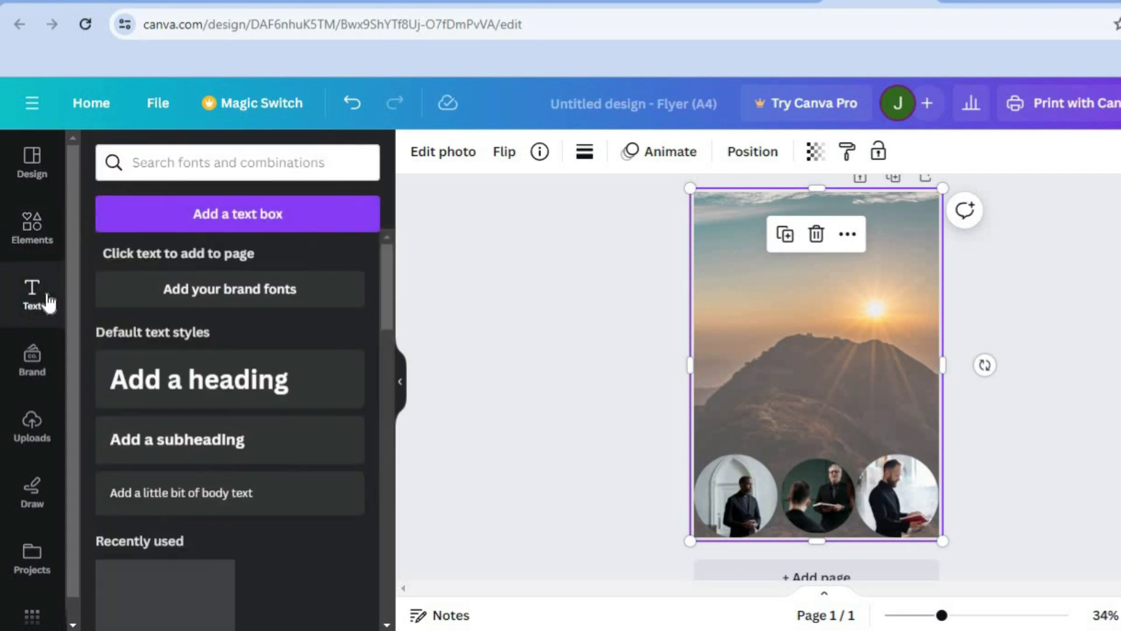
{"action": "left_click_drag", "start_coordinate": [379, 289], "coordinate": [384, 384]}
{"action": "left_click_drag", "start_coordinate": [370, 510], "coordinate": [389, 370]}
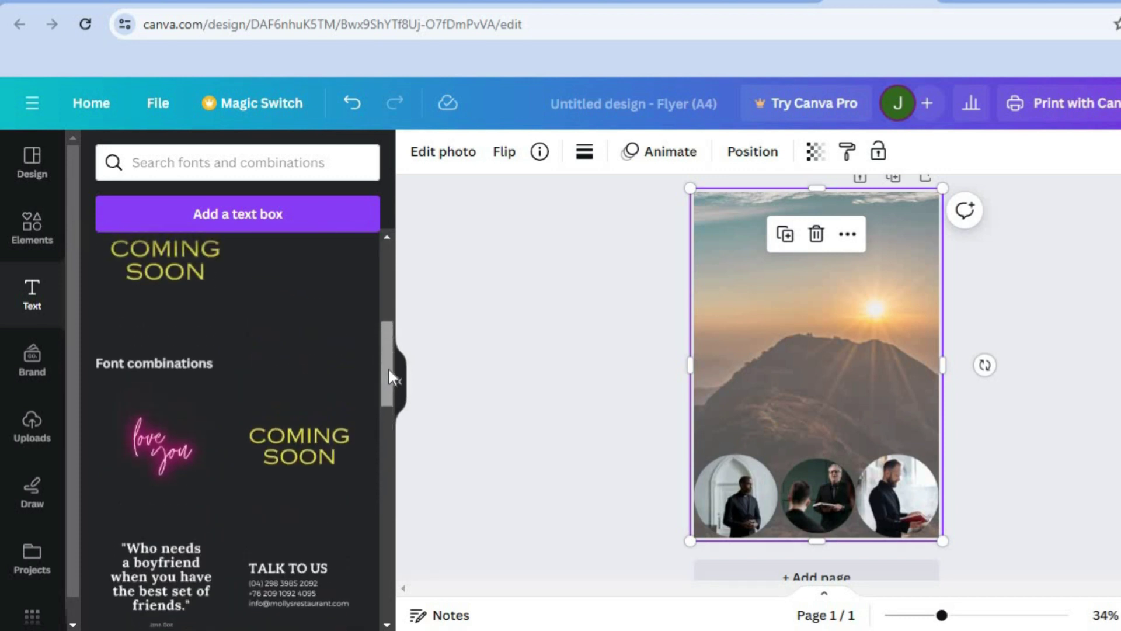
{"action": "left_click", "coordinate": [309, 445]}
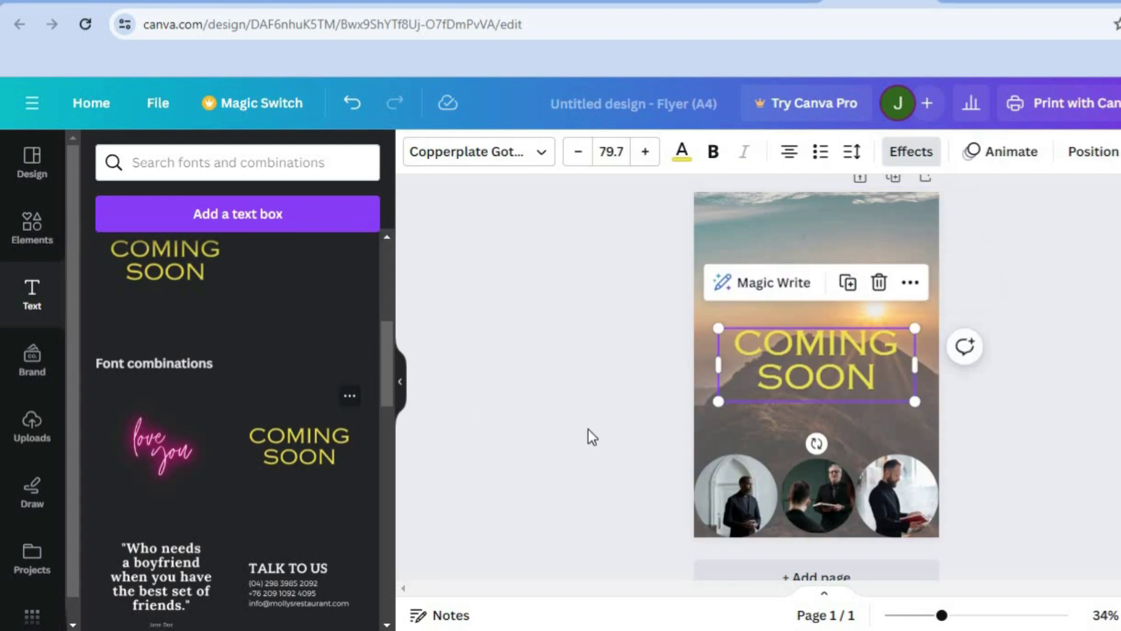
{"action": "left_click_drag", "start_coordinate": [843, 364], "coordinate": [840, 396]}
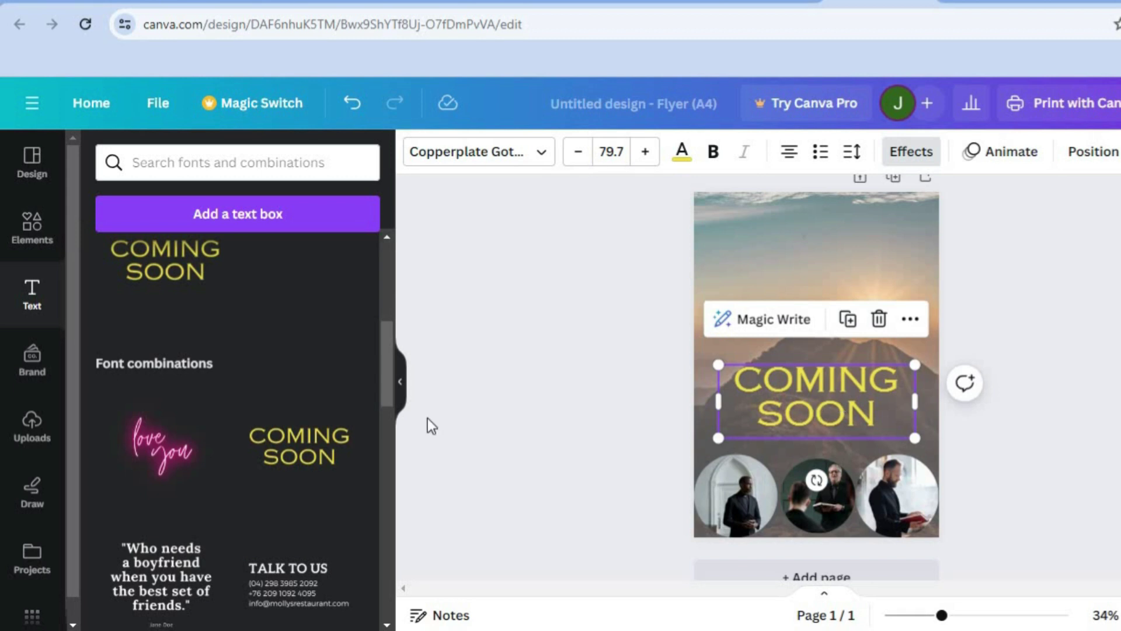
Add the "Who needs a boyfriend when you have the best set of friends." font combination and place it above "COMING SOON"
{"action": "left_click_drag", "start_coordinate": [388, 360], "coordinate": [391, 403]}
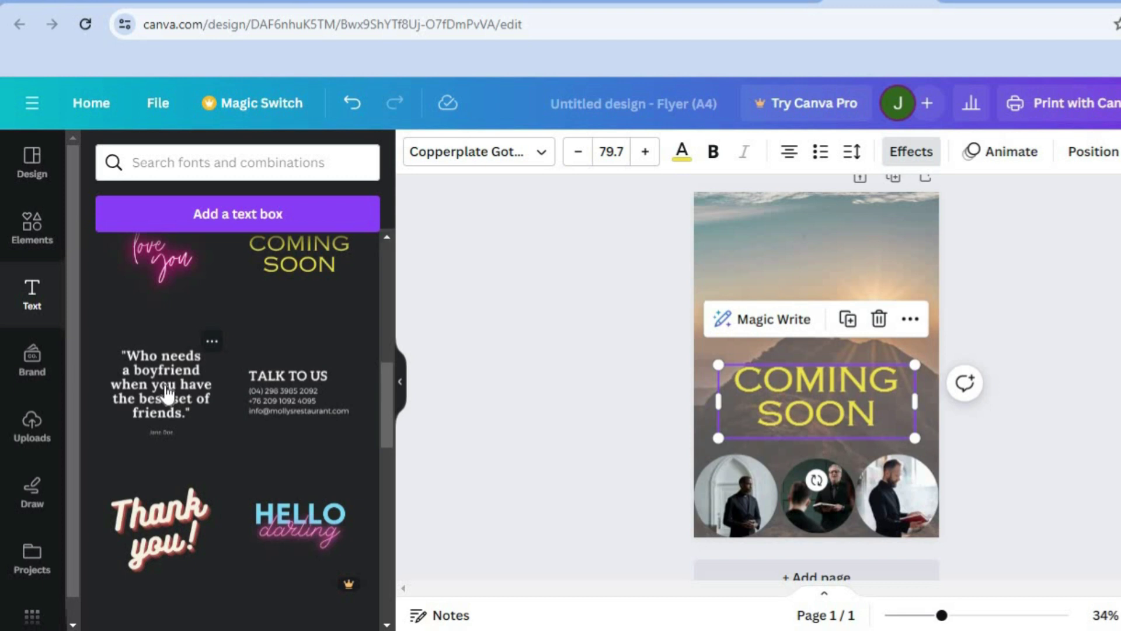
{"action": "left_click", "coordinate": [829, 244]}
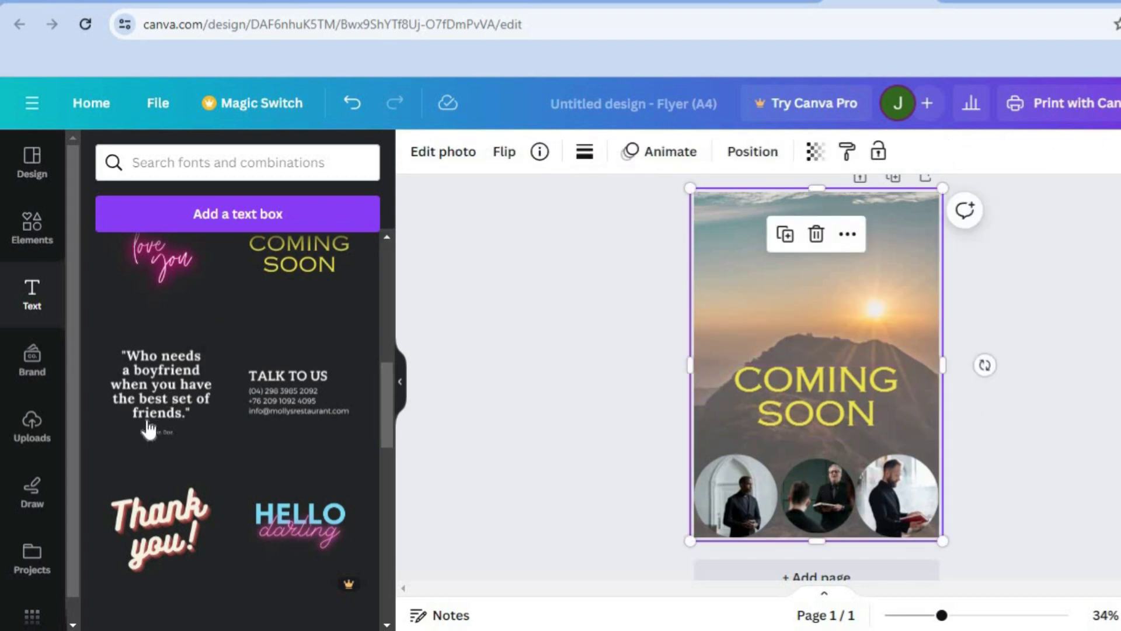
{"action": "left_click", "coordinate": [145, 399]}
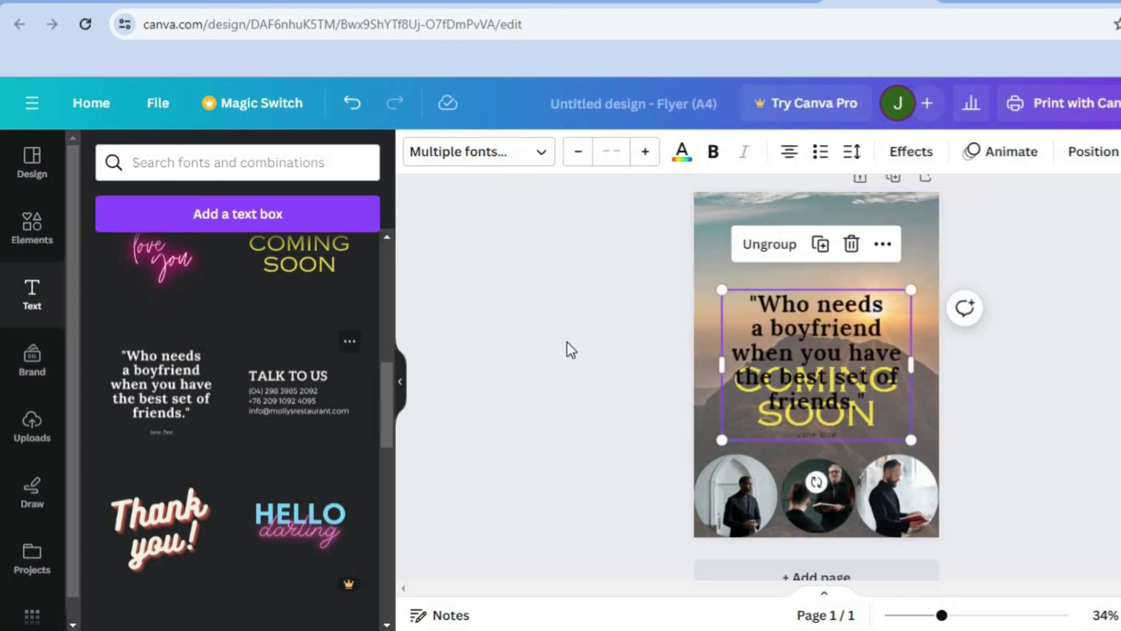
{"action": "left_click_drag", "start_coordinate": [860, 345], "coordinate": [854, 267]}
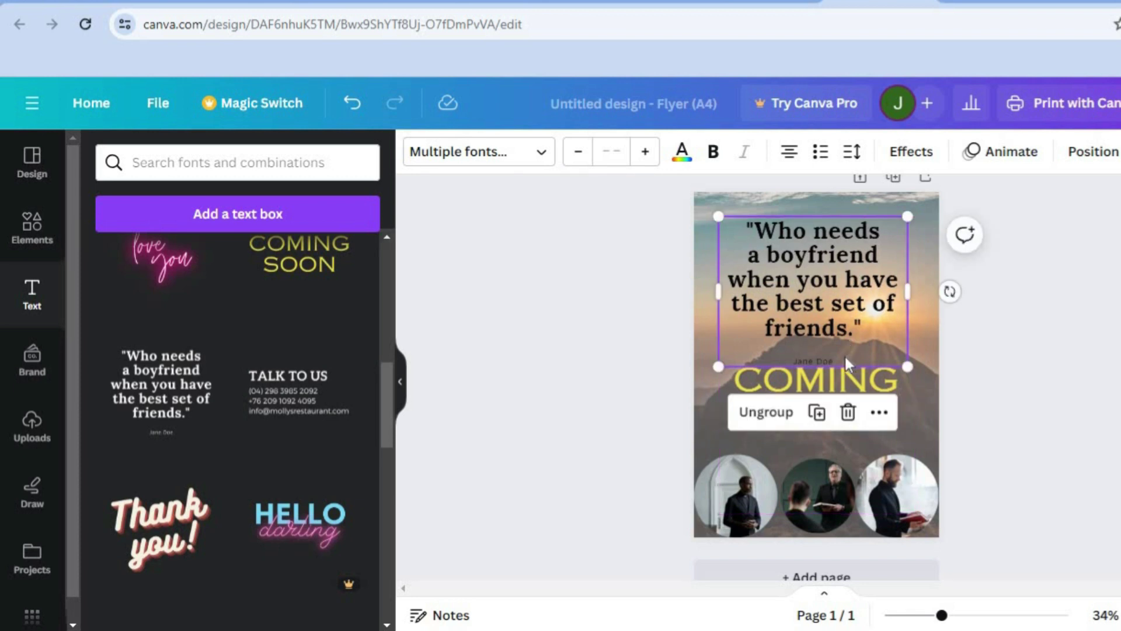
Delete the small author line beneath the quote and leave the quote text deselected
{"action": "left_click", "coordinate": [846, 298]}
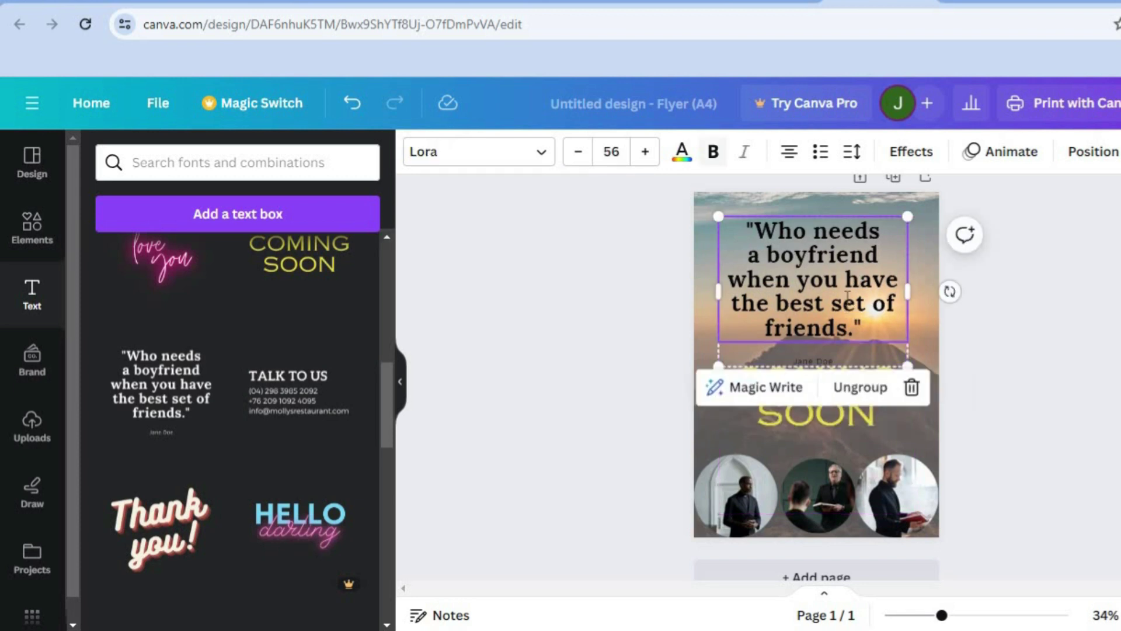
{"action": "triple_click", "coordinate": [847, 298]}
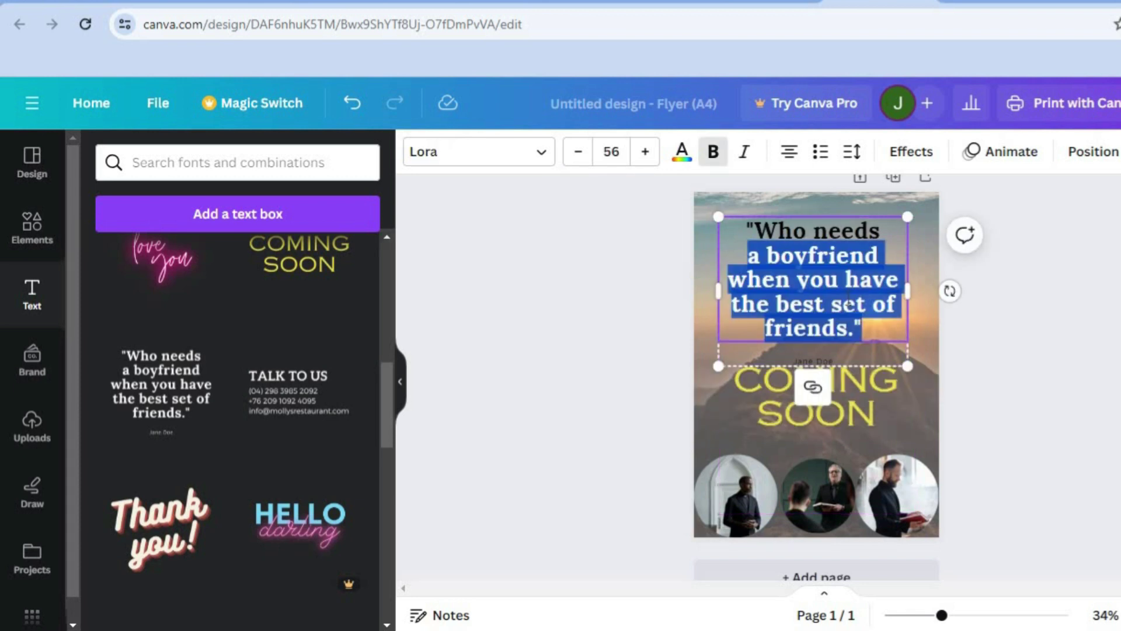
{"action": "left_click", "coordinate": [873, 331]}
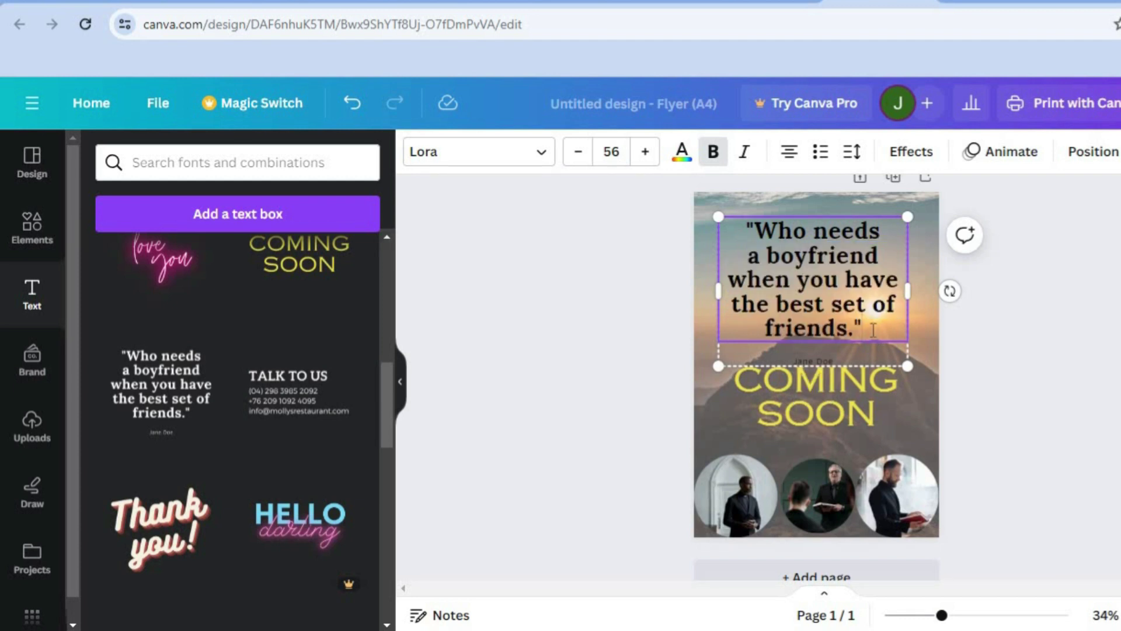
{"action": "left_click", "coordinate": [831, 361]}
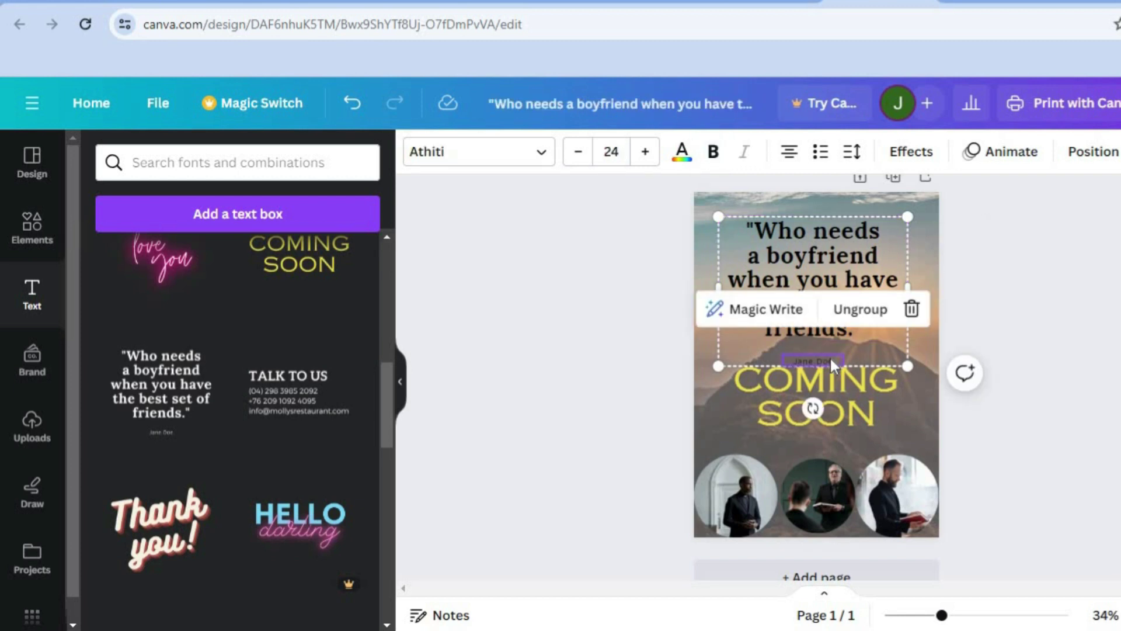
{"action": "left_click", "coordinate": [912, 309]}
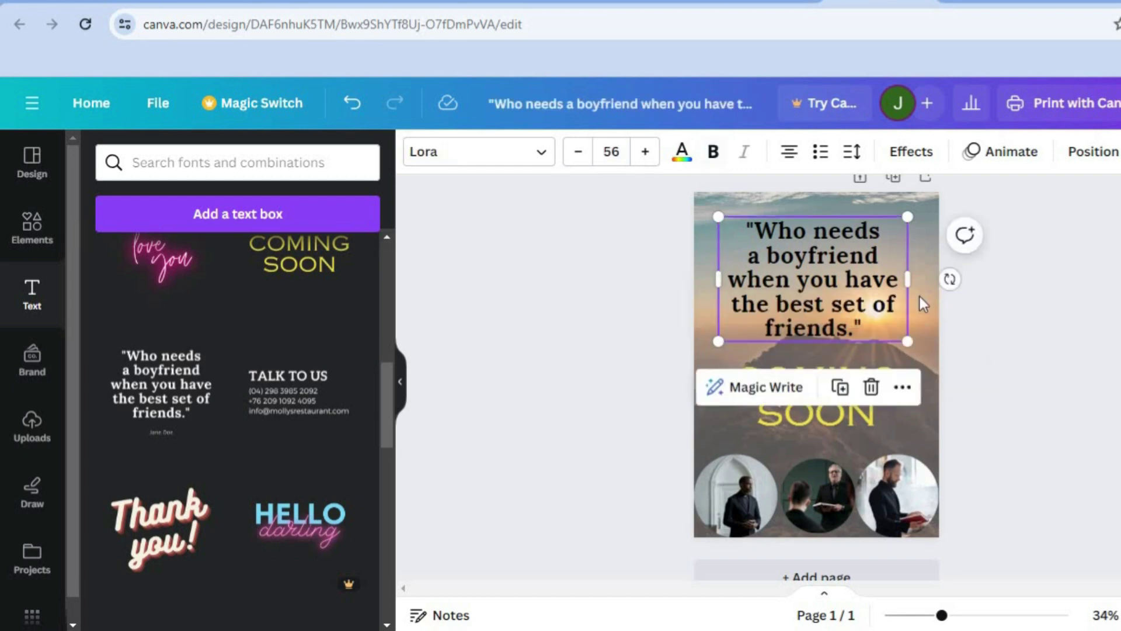
{"action": "left_click", "coordinate": [1017, 307]}
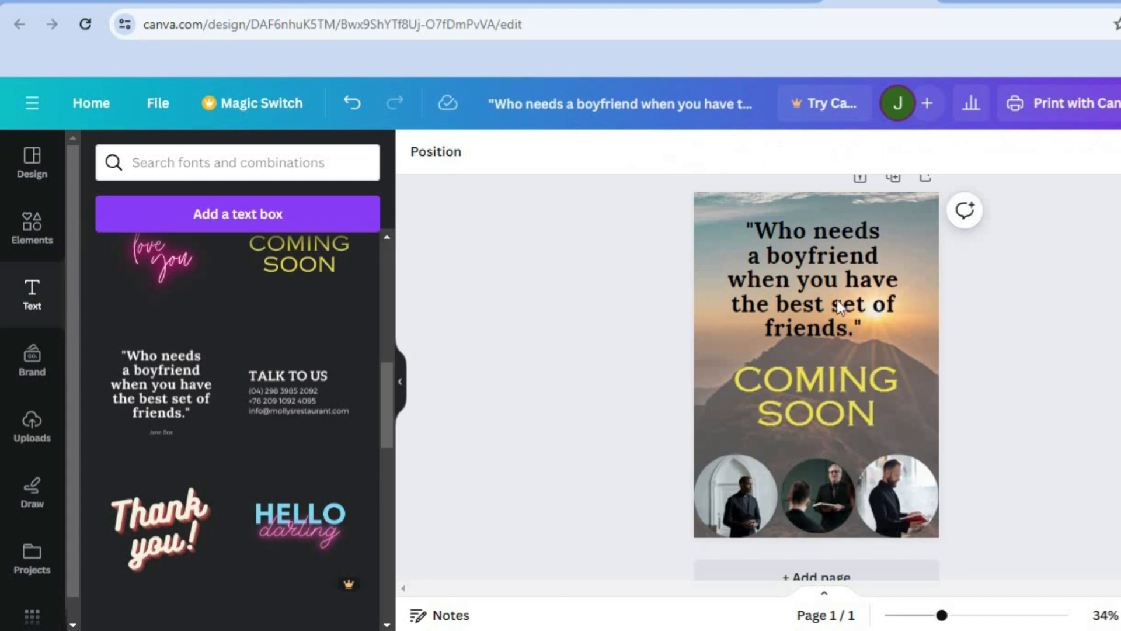
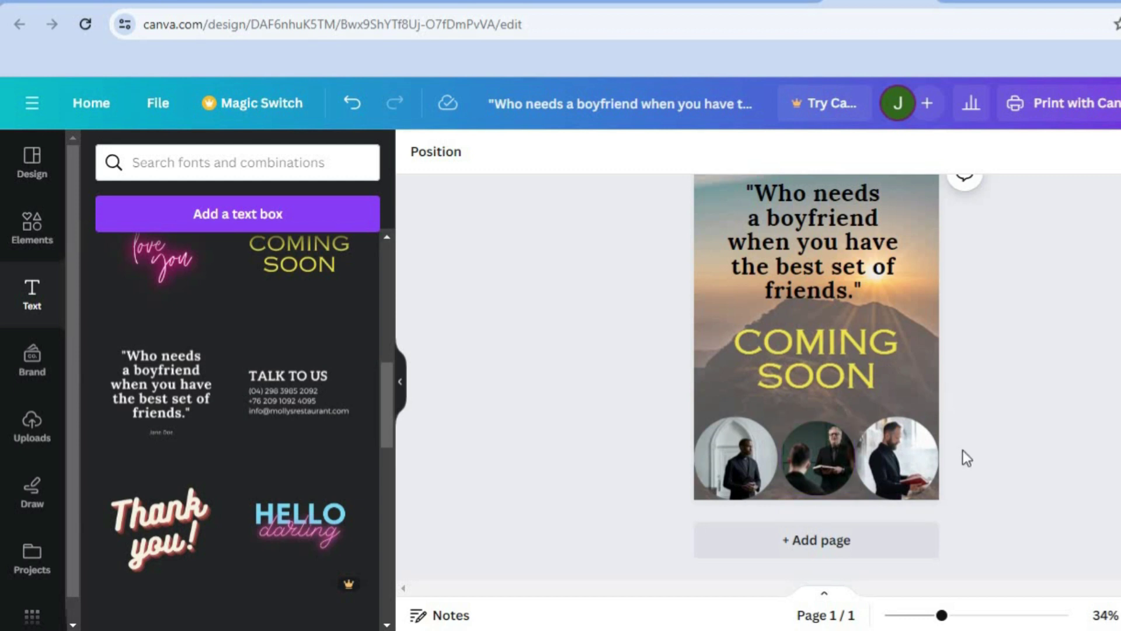
Add a second blank page to the design and search the elements for "black background"
{"action": "left_click", "coordinate": [874, 543]}
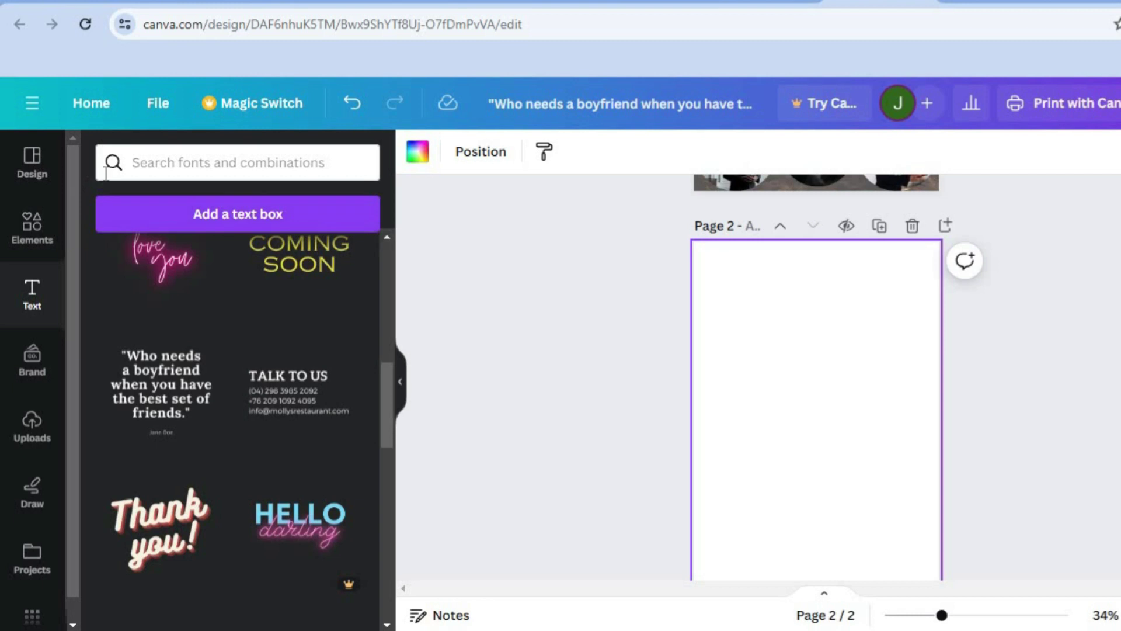
{"action": "left_click", "coordinate": [36, 221]}
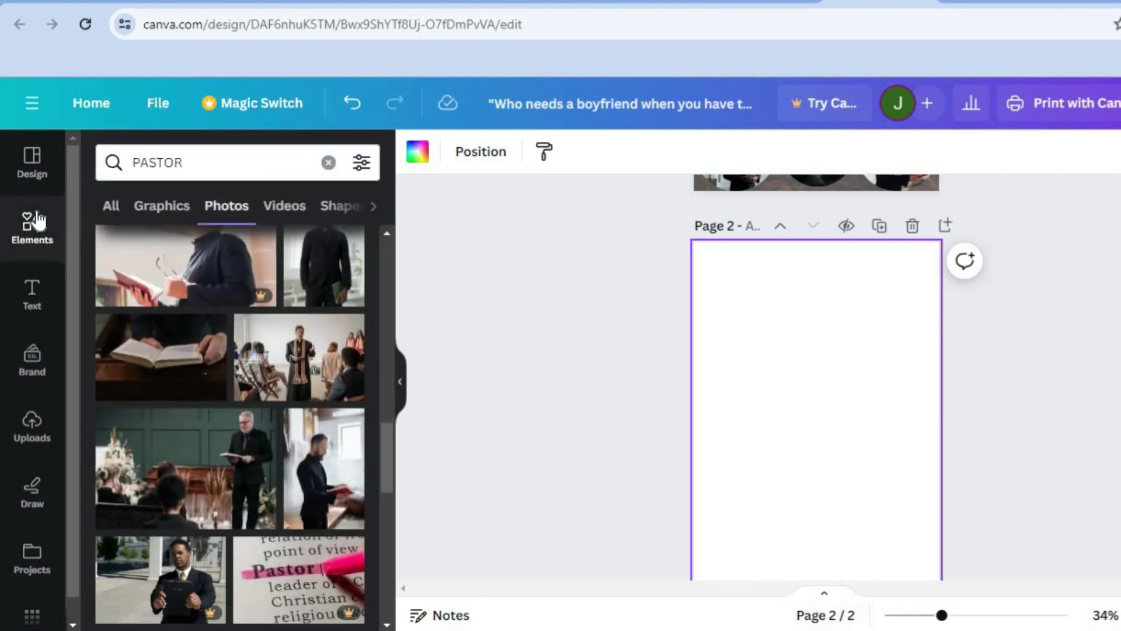
{"action": "left_click", "coordinate": [277, 164]}
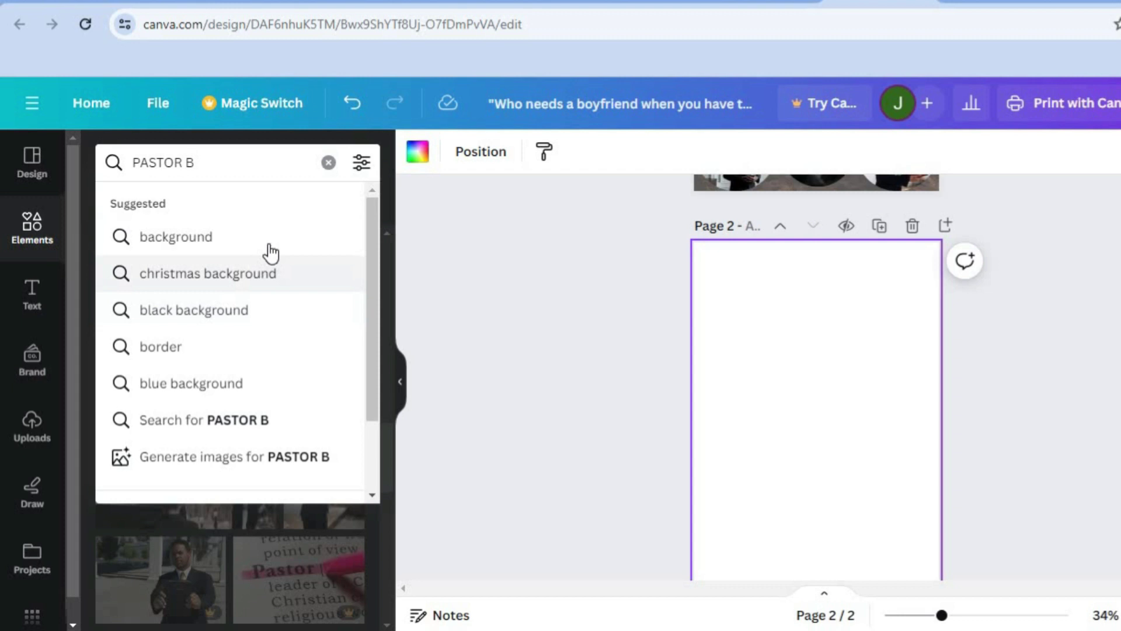
{"action": "left_click", "coordinate": [253, 310]}
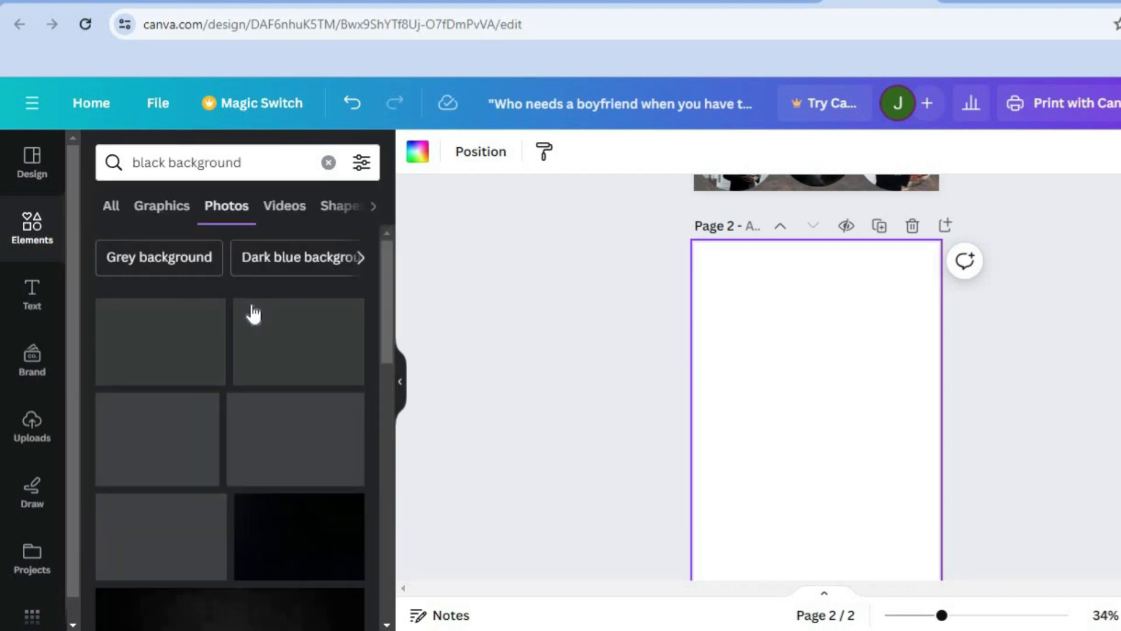
Replace the element search with "photo frame" and show all matching frames
{"action": "left_click", "coordinate": [329, 163]}
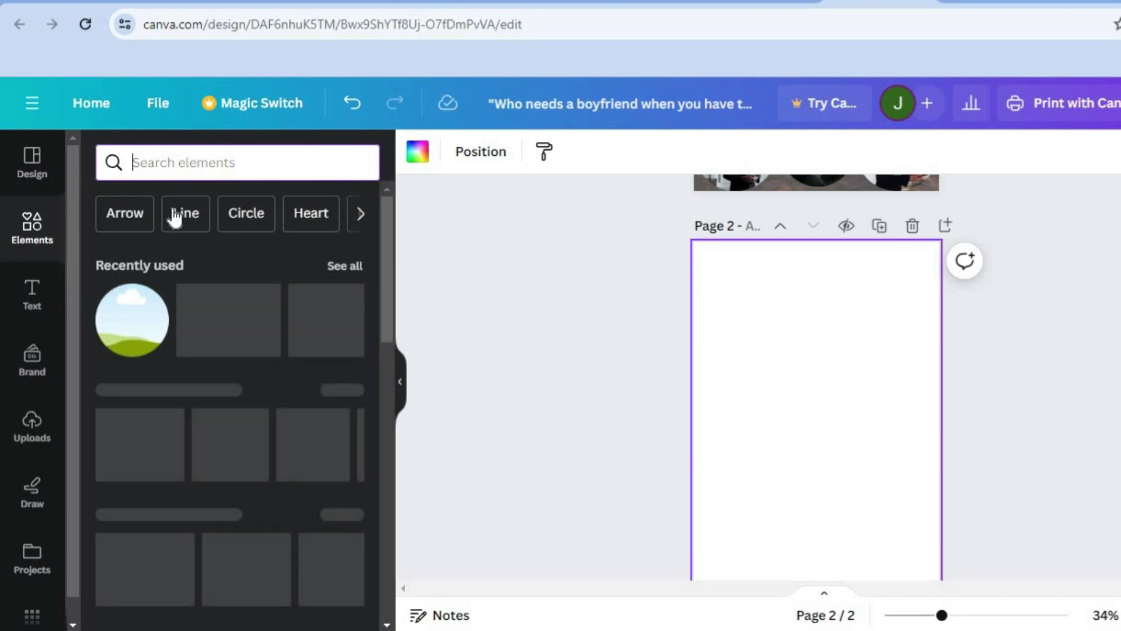
{"action": "left_click", "coordinate": [168, 163]}
{"action": "type", "text": "PHO"}
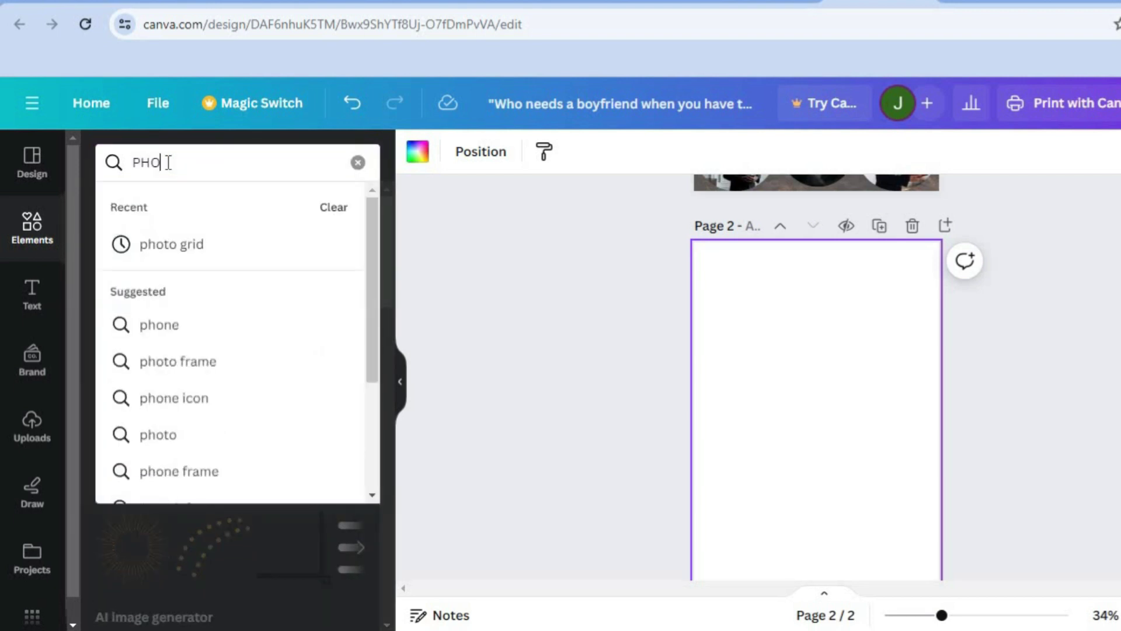
{"action": "type", "text": "TO"}
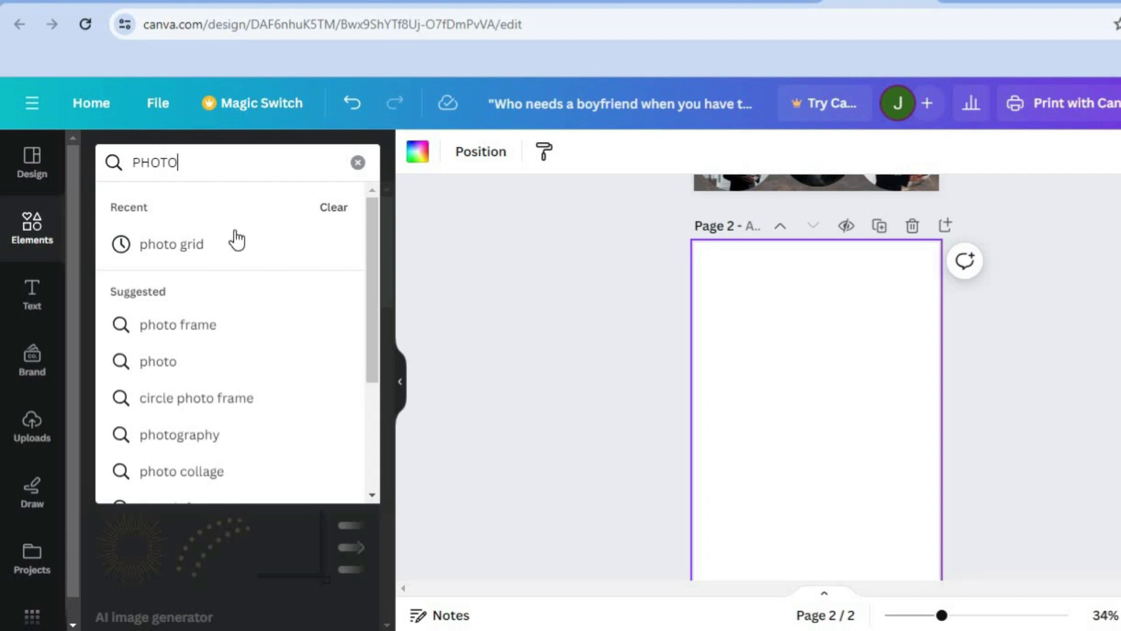
{"action": "left_click", "coordinate": [181, 330]}
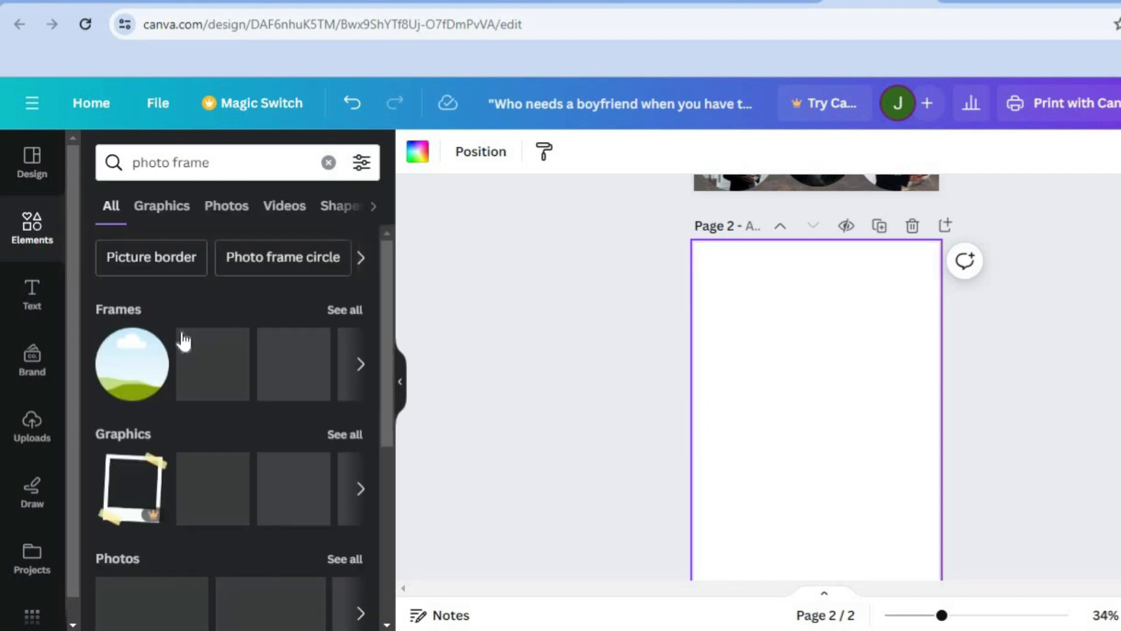
{"action": "left_click", "coordinate": [349, 310]}
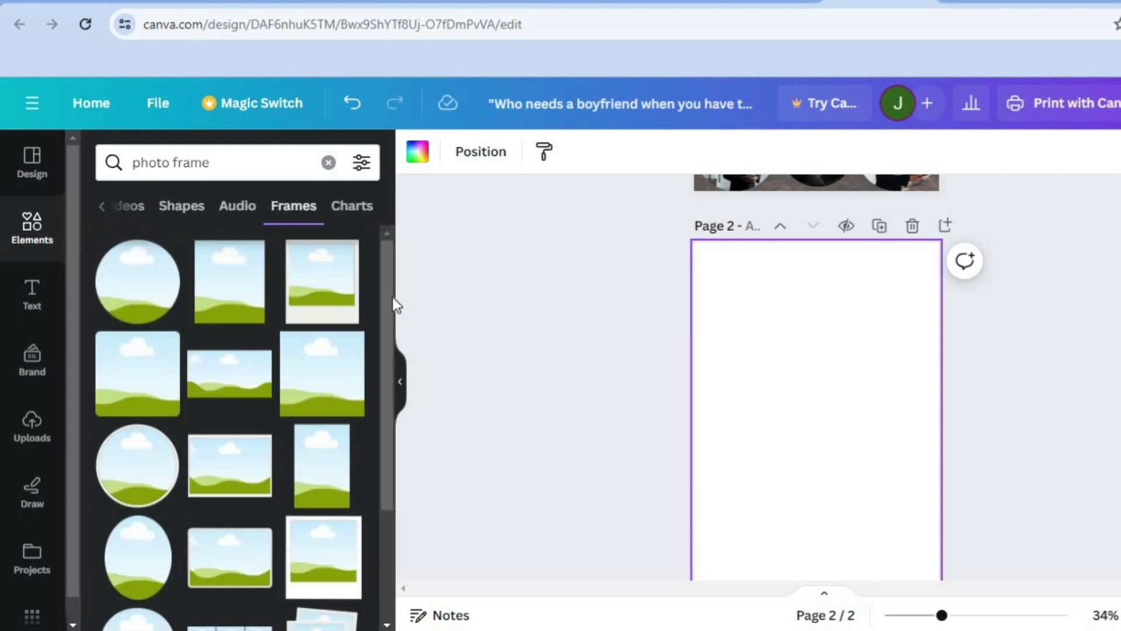
Try the three-panel photo frame enlarged across the bottom of page 2, and remove it
{"action": "scroll", "coordinate": [378, 412], "scroll_direction": "down", "scroll_amount": 1}
{"action": "scroll", "coordinate": [379, 421], "scroll_direction": "down", "scroll_amount": 4}
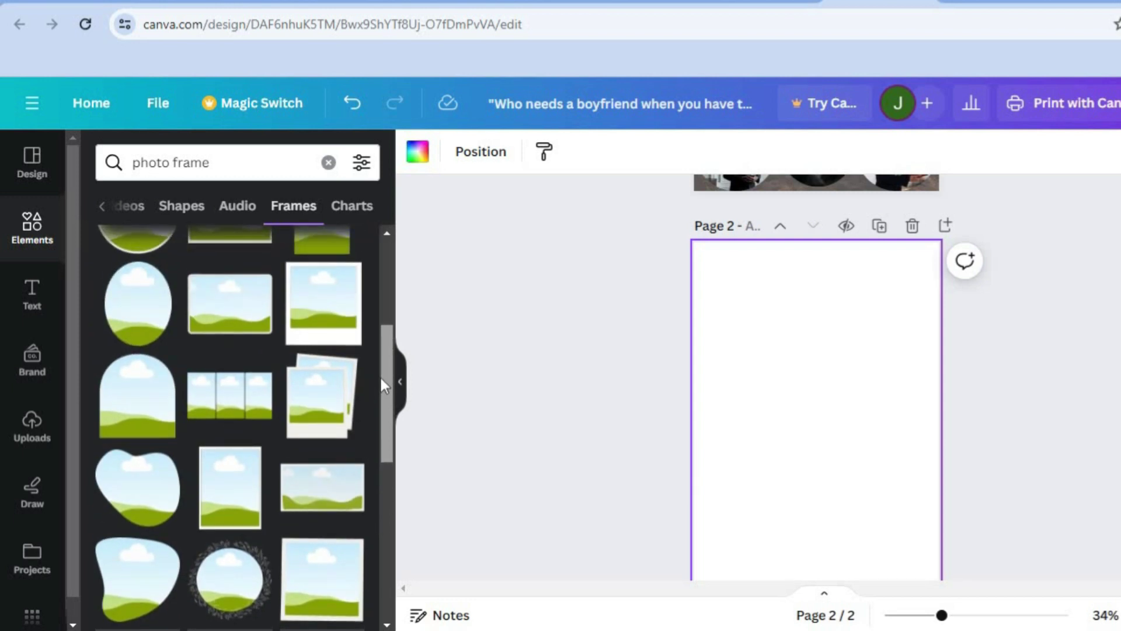
{"action": "mouse_move", "coordinate": [381, 379]}
{"action": "left_mouse_down"}
{"action": "mouse_move", "coordinate": [391, 455]}
{"action": "mouse_move", "coordinate": [388, 396]}
{"action": "left_mouse_up"}
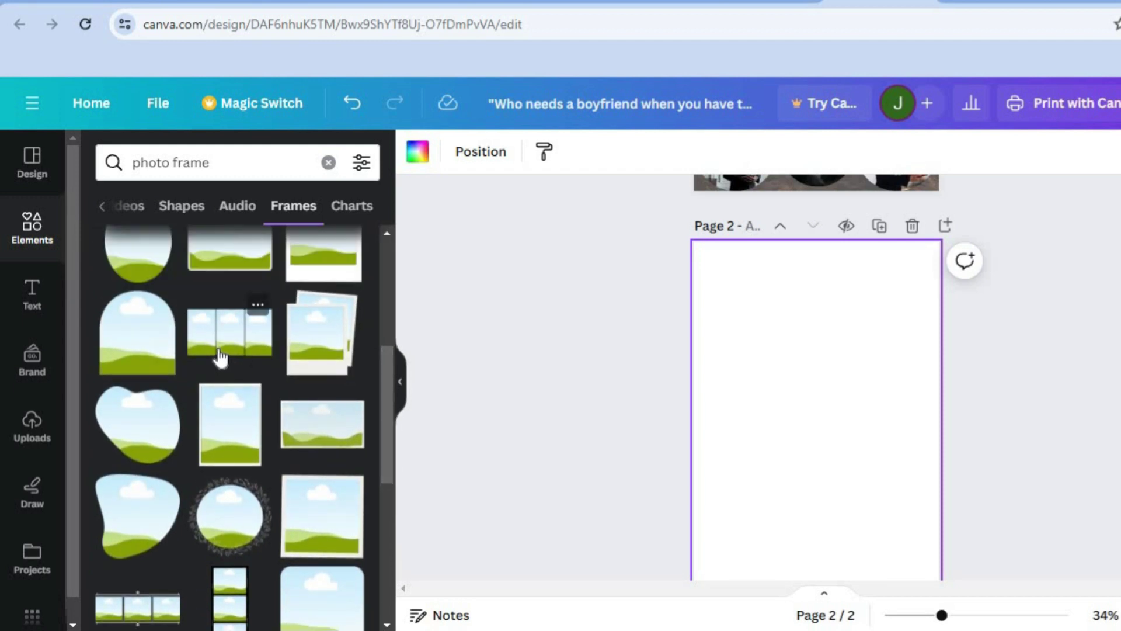
{"action": "left_click_drag", "start_coordinate": [222, 356], "coordinate": [671, 444]}
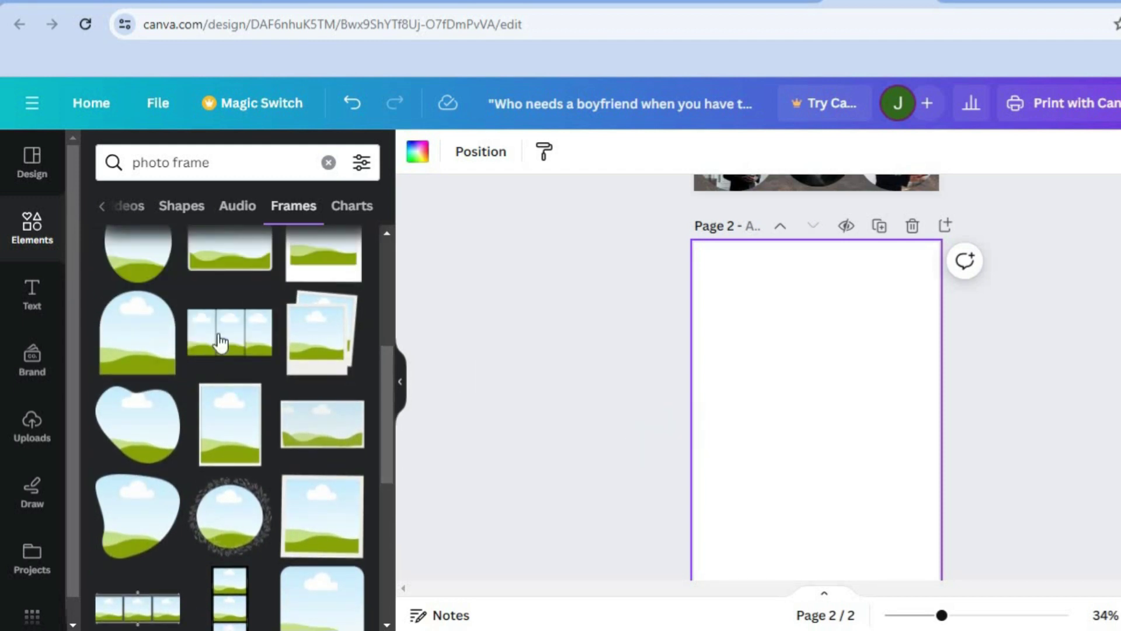
{"action": "left_click_drag", "start_coordinate": [206, 344], "coordinate": [763, 509]}
{"action": "scroll", "coordinate": [684, 333], "scroll_direction": "down", "scroll_amount": 2}
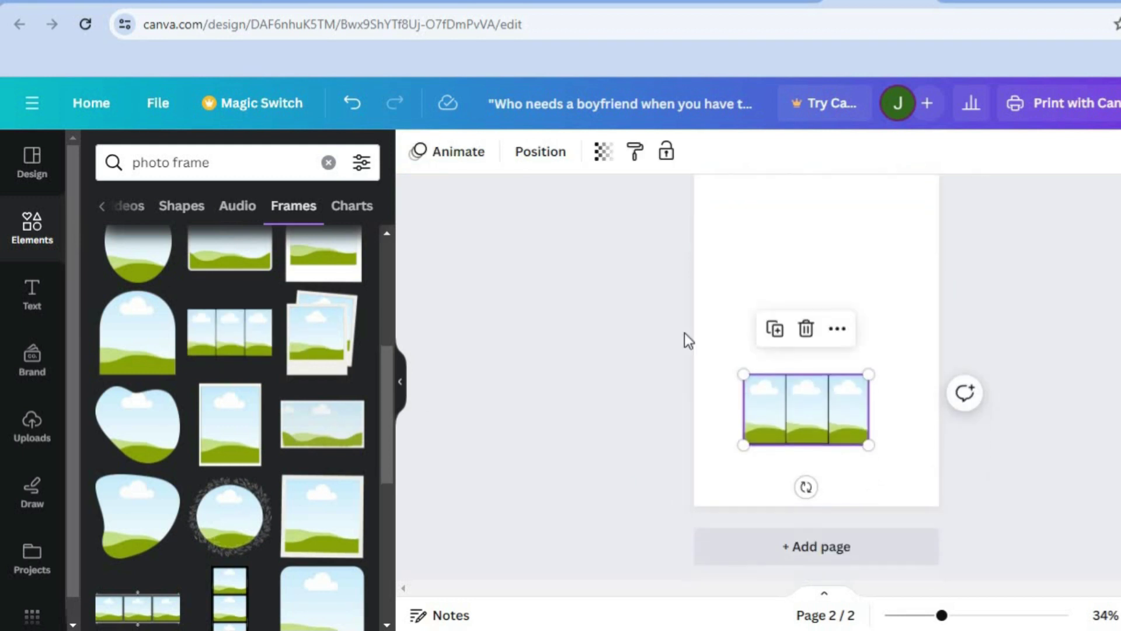
{"action": "left_click_drag", "start_coordinate": [747, 444], "coordinate": [694, 473]}
{"action": "left_click_drag", "start_coordinate": [877, 474], "coordinate": [957, 477]}
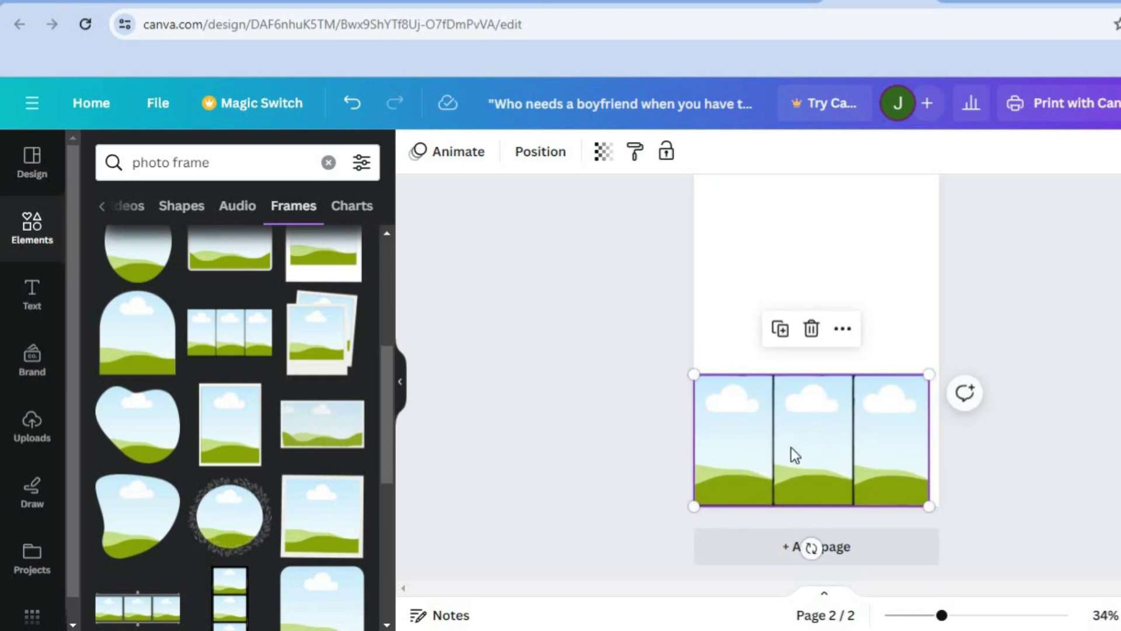
{"action": "left_click", "coordinate": [812, 329]}
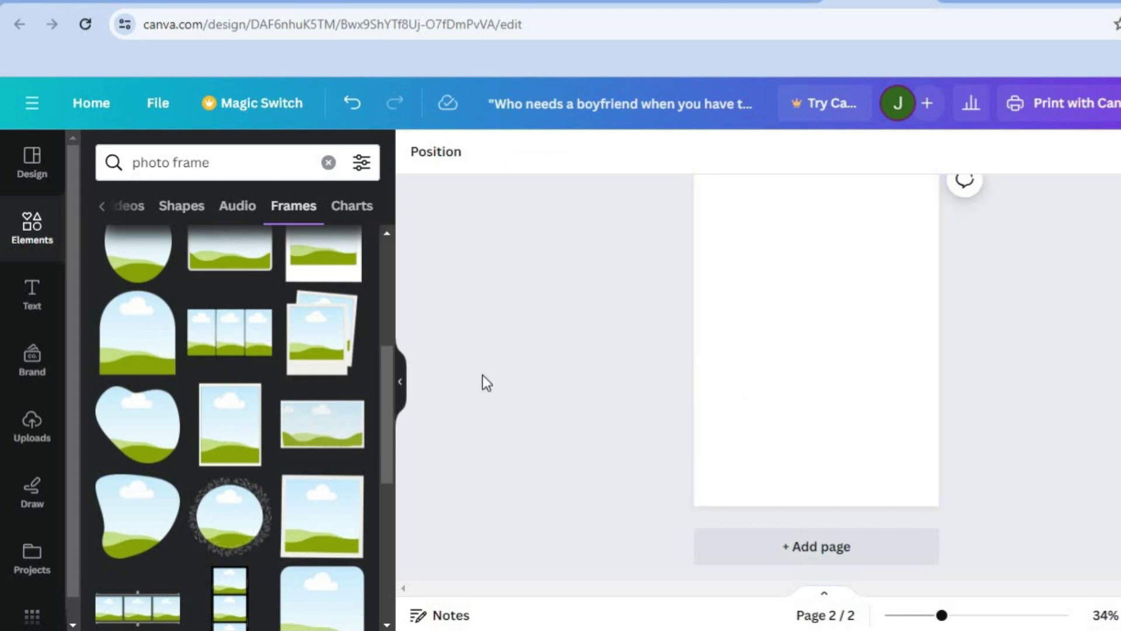
{"action": "mouse_move", "coordinate": [330, 350]}
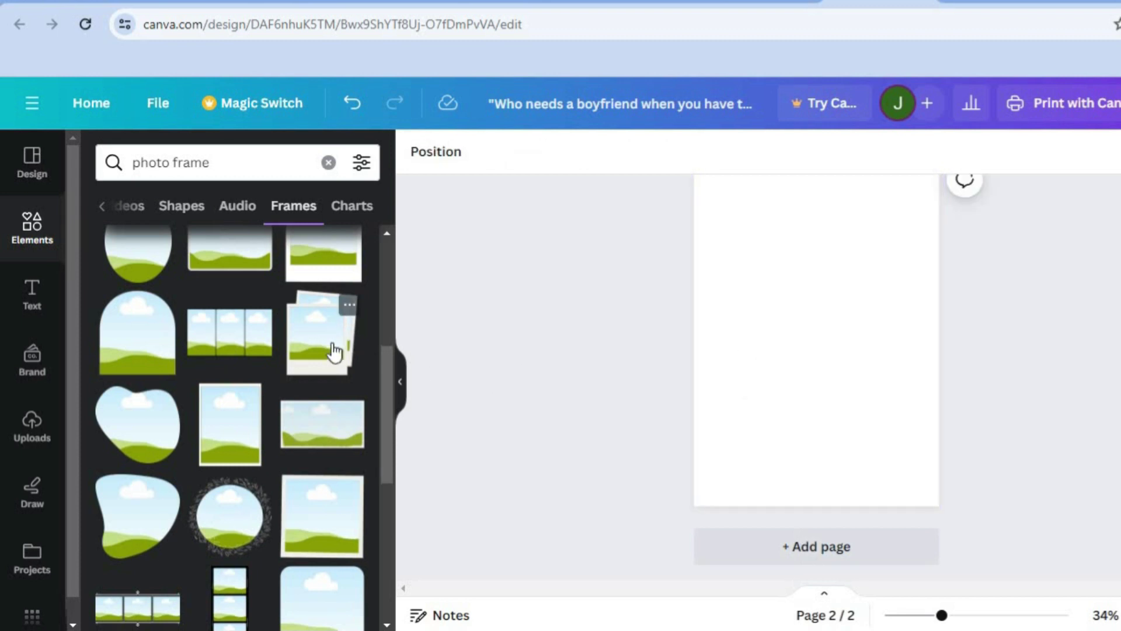
{"action": "left_click_drag", "start_coordinate": [390, 382], "coordinate": [388, 530]}
{"action": "left_click_drag", "start_coordinate": [388, 462], "coordinate": [381, 547]}
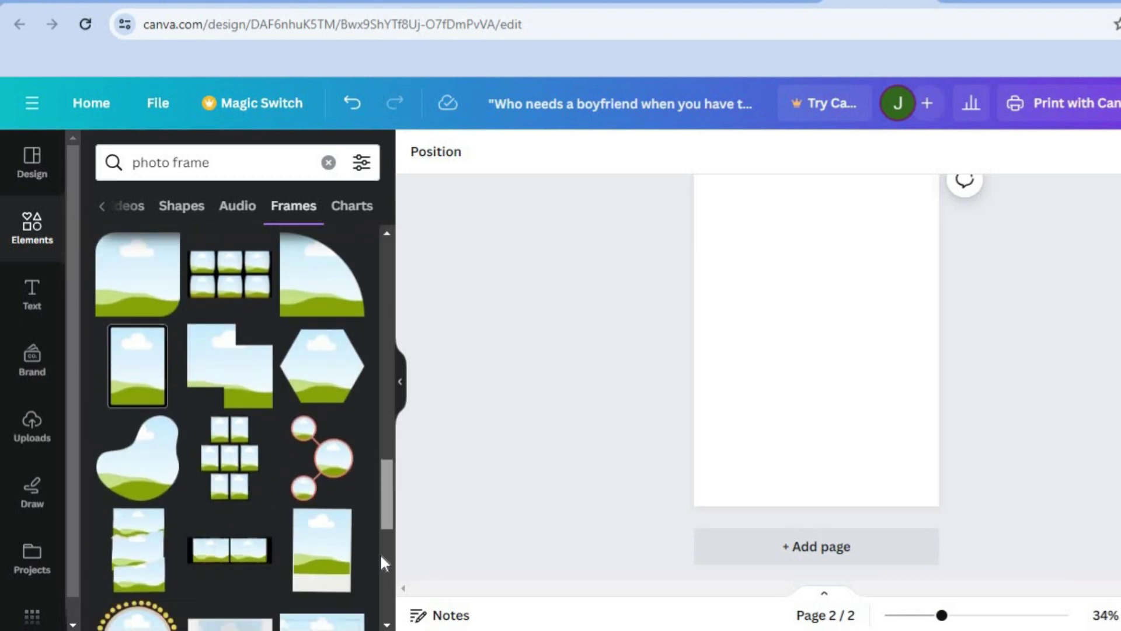
{"action": "scroll", "coordinate": [382, 560], "scroll_direction": "up", "scroll_amount": 1}
Return to page 1, open the design's download settings and select only page 1 for download, dismissing the Canva Pro trial offer
{"action": "scroll", "coordinate": [817, 373], "scroll_direction": "up", "scroll_amount": 8}
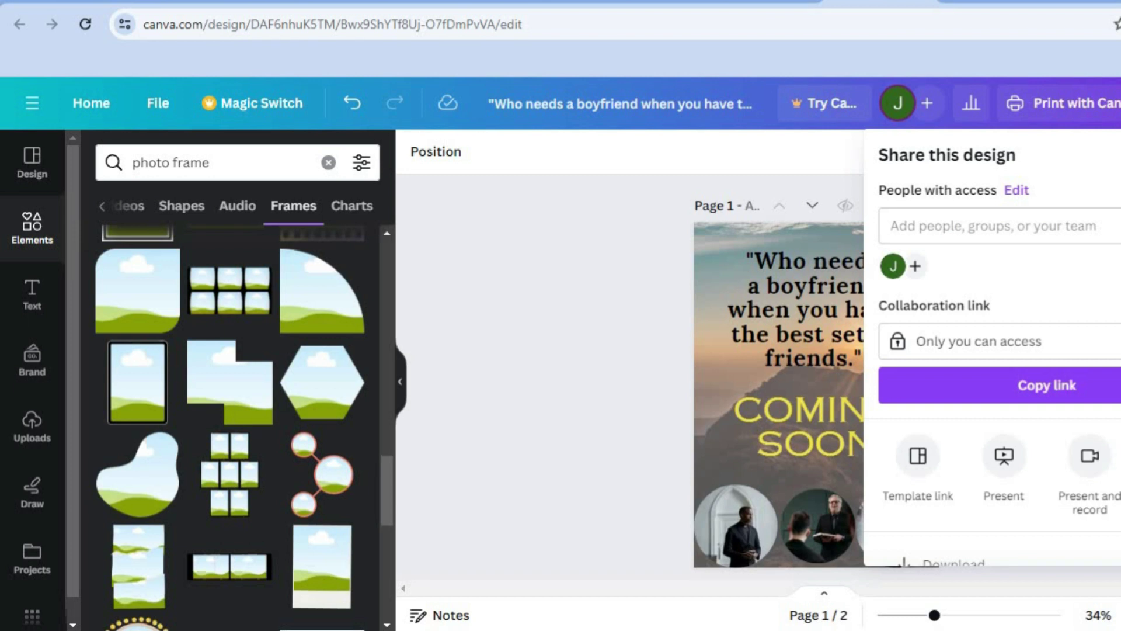
{"action": "scroll", "coordinate": [992, 350], "scroll_direction": "down", "scroll_amount": 3}
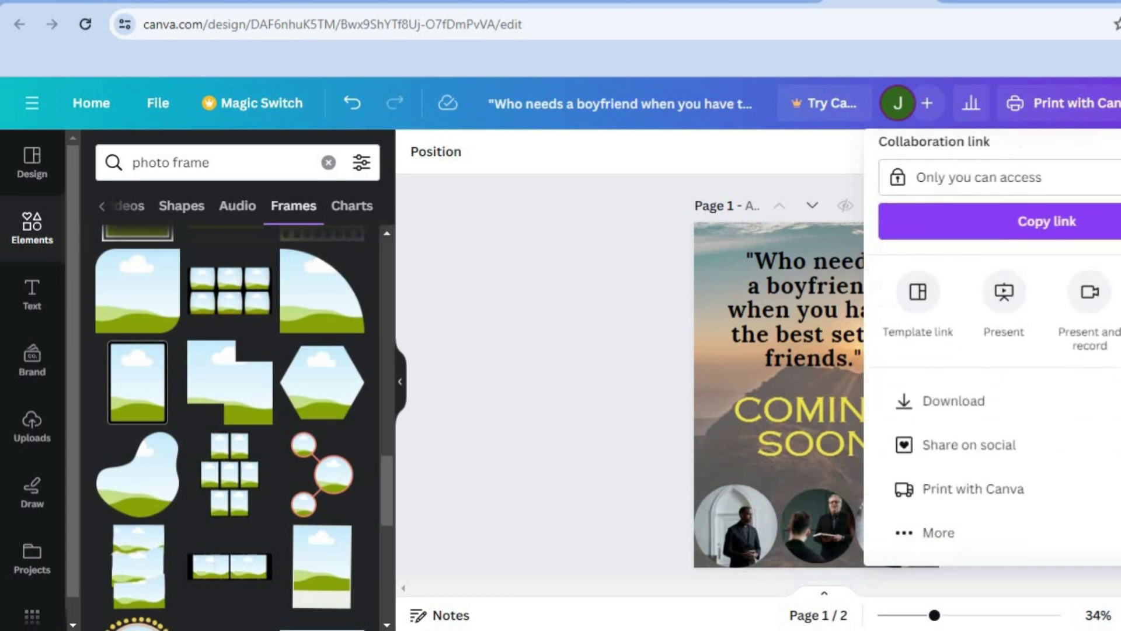
{"action": "left_click", "coordinate": [1080, 399]}
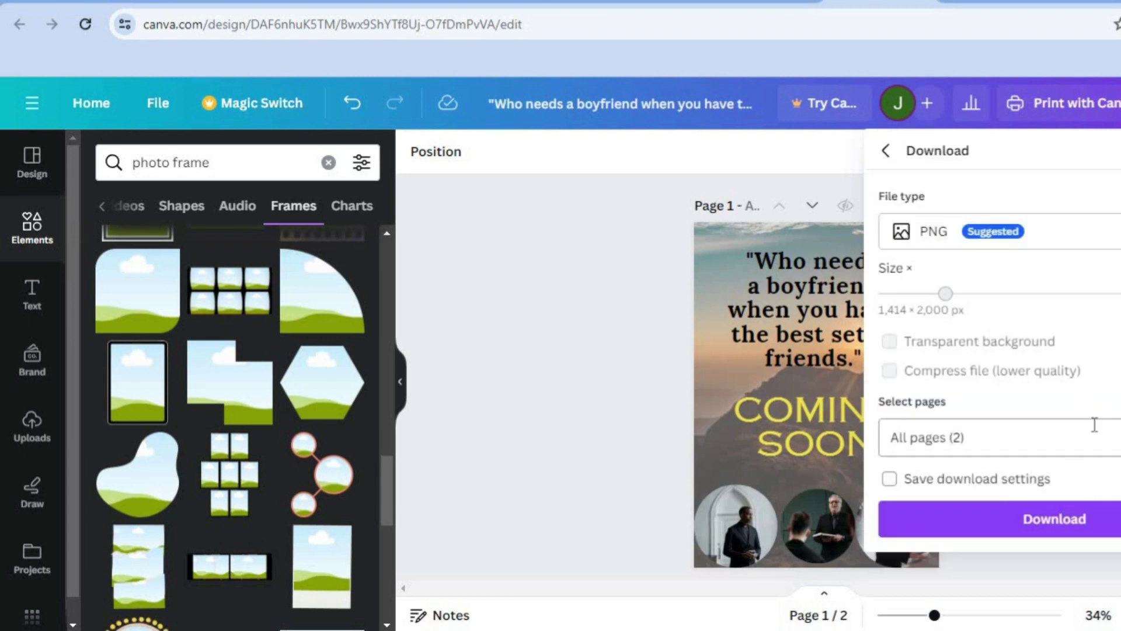
{"action": "left_click", "coordinate": [1064, 451]}
{"action": "key", "text": "BackSpace"}
{"action": "key", "text": "BackSpace"}
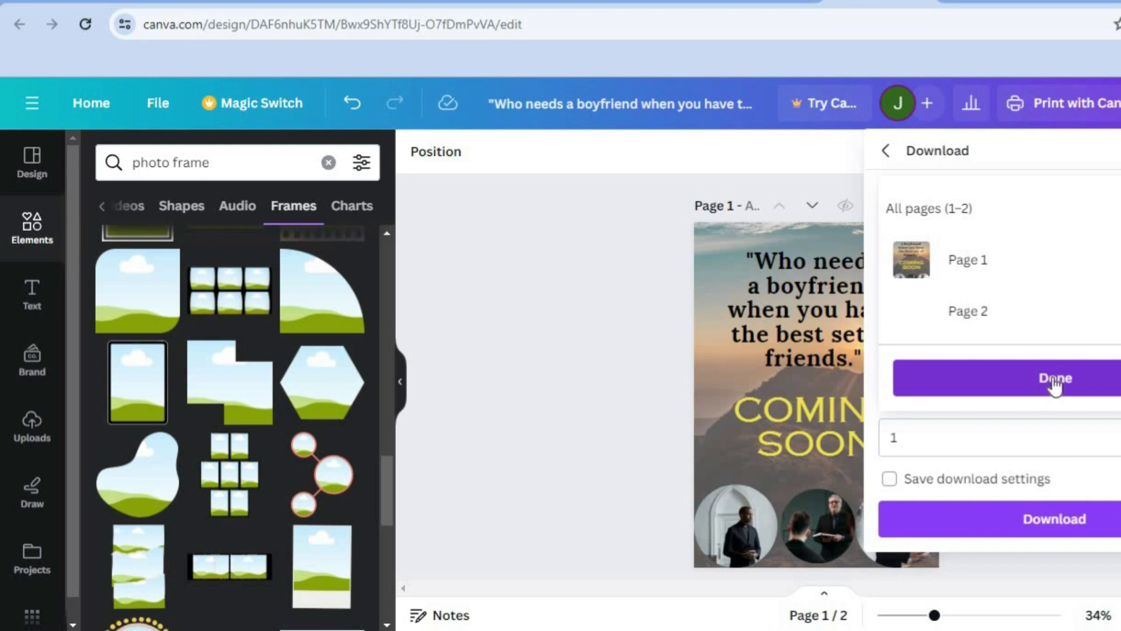
{"action": "left_click", "coordinate": [1053, 378]}
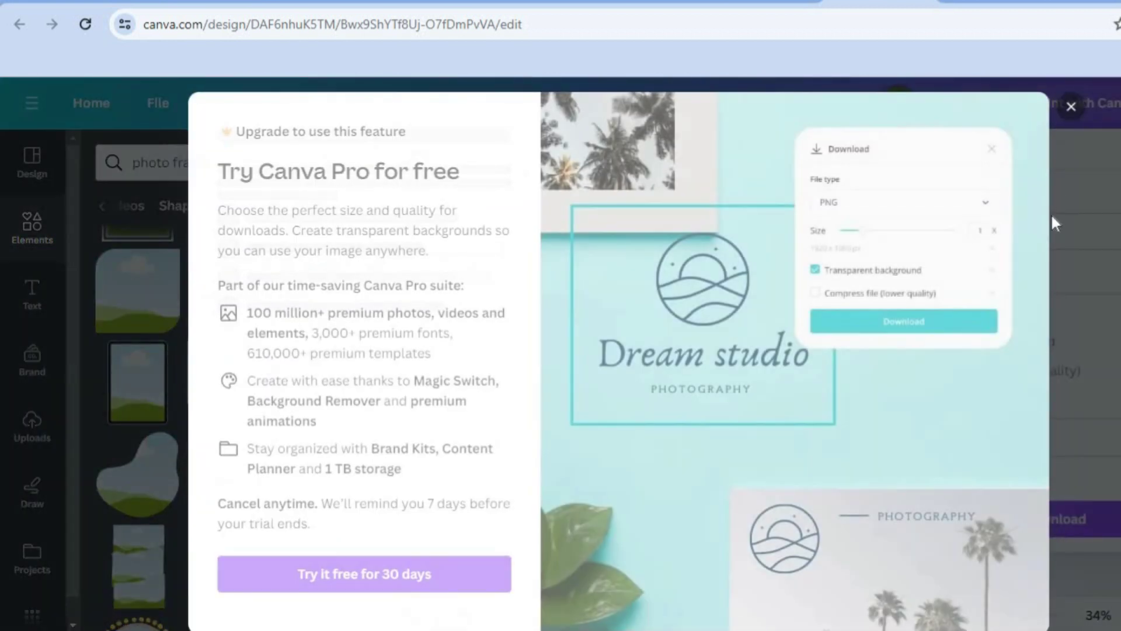
{"action": "left_click", "coordinate": [1071, 107]}
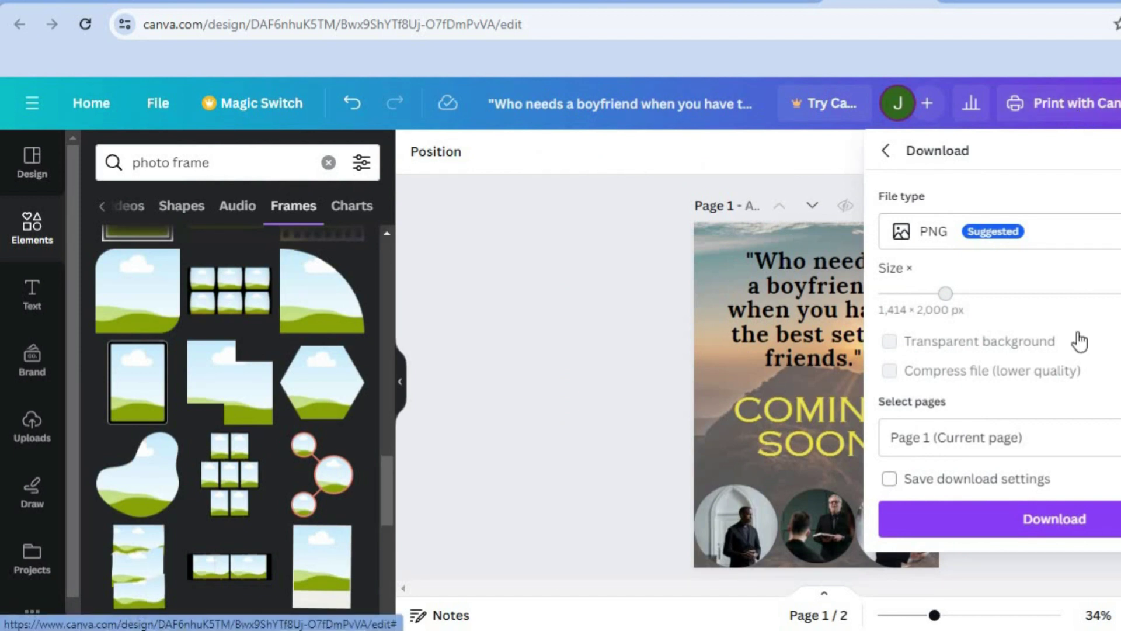